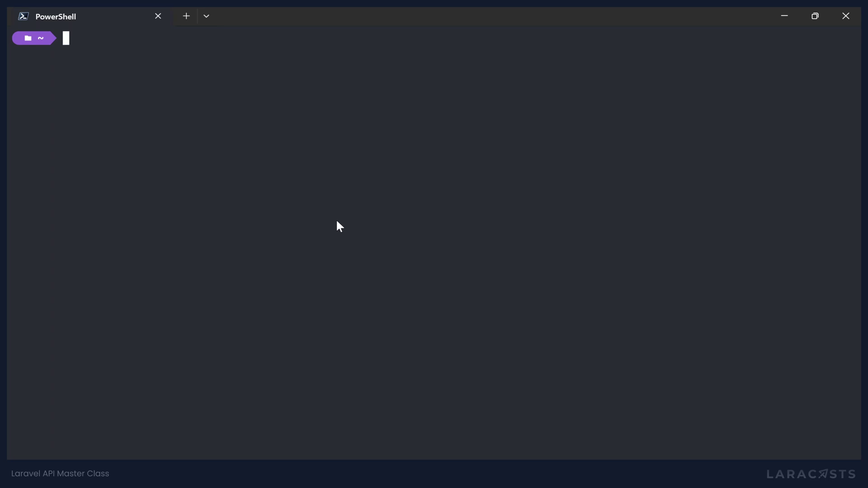
{"action": "type", "text": "larta"}
Fix a typo and run 'laravel new tickets-please' in Windows Terminal.
{"action": "key", "text": "BackSpace"}
{"action": "key", "text": "BackSpace"}
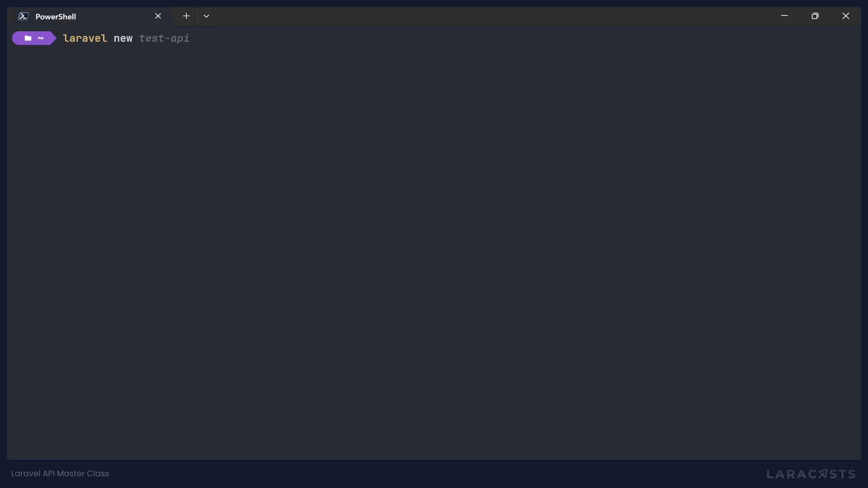
{"action": "type", "text": "tick"}
{"action": "type", "text": "ets-please"}
{"action": "key", "text": "Return"}
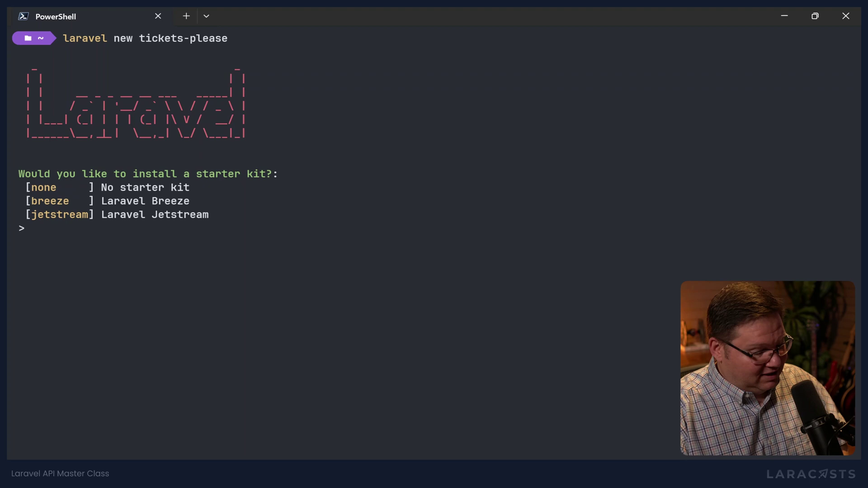
{"action": "type", "text": "none"}
Pick no starter kit, Pest, Git and MySQL, then move into the tickets-please folder.
{"action": "key", "text": "Return"}
{"action": "type", "text": "1"}
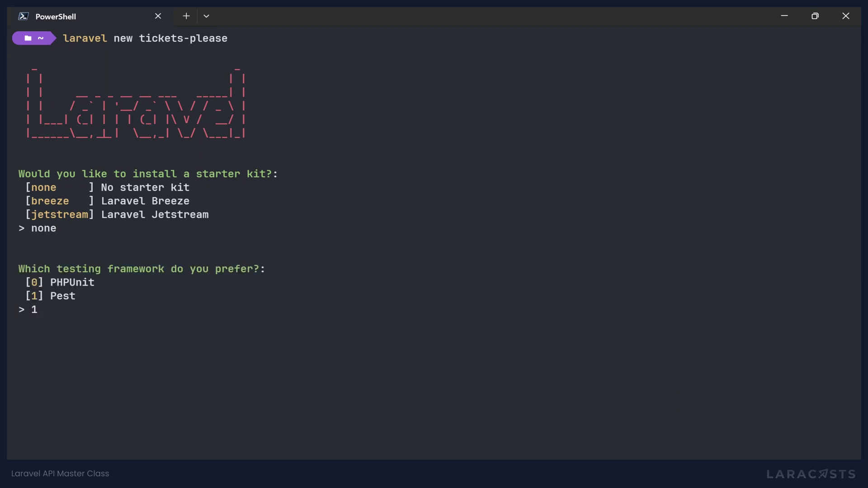
{"action": "key", "text": "Return"}
{"action": "type", "text": "yes"}
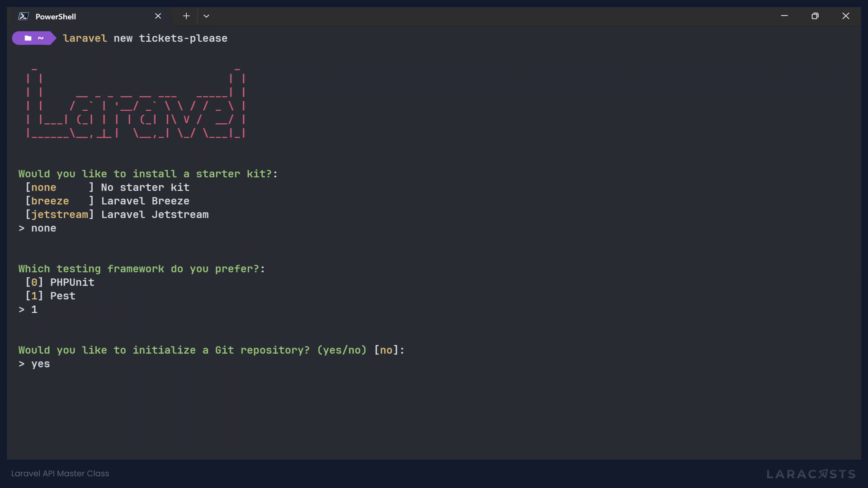
{"action": "key", "text": "Return"}
{"action": "type", "text": "mysql"}
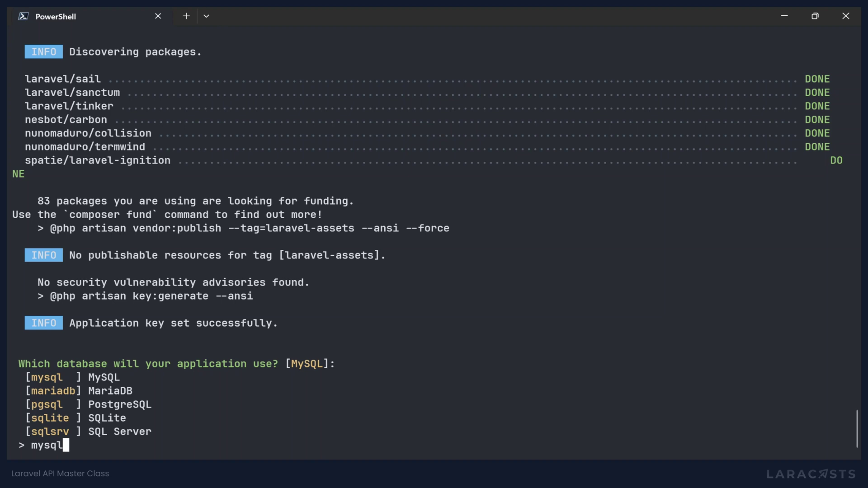
{"action": "key", "text": "Return"}
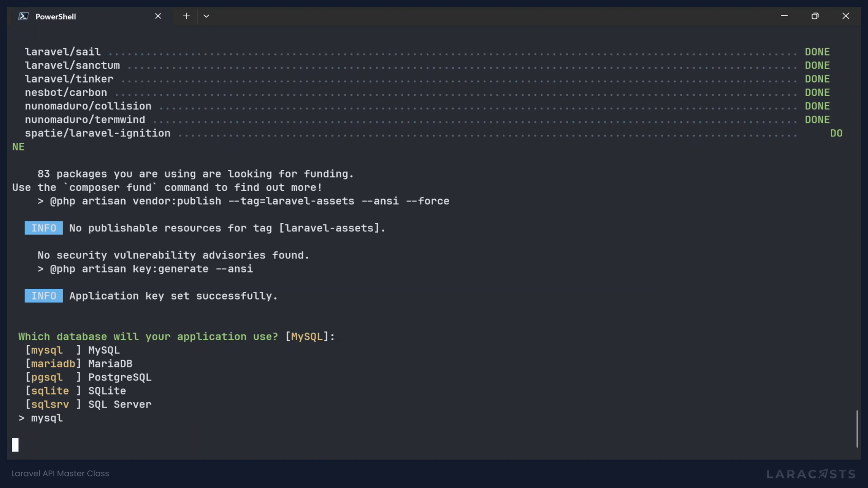
{"action": "type", "text": "cdtickets"}
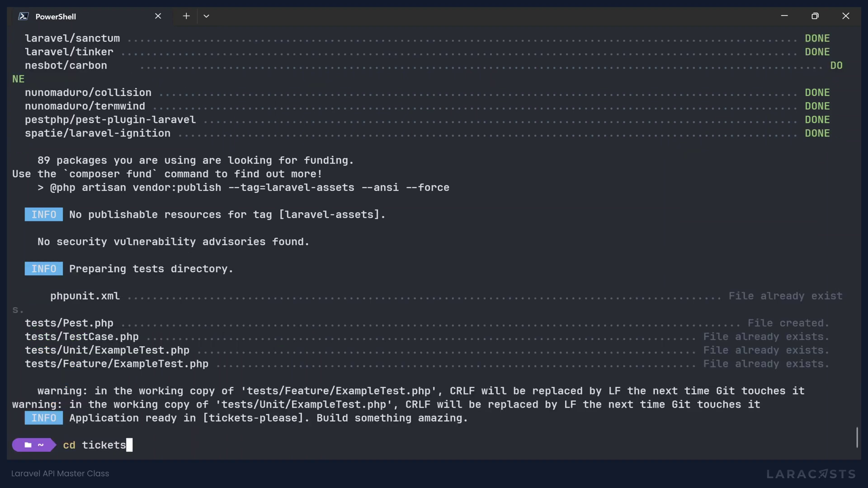
{"action": "type", "text": "e"}
{"action": "key", "text": "Return"}
{"action": "type", "text": "c"}
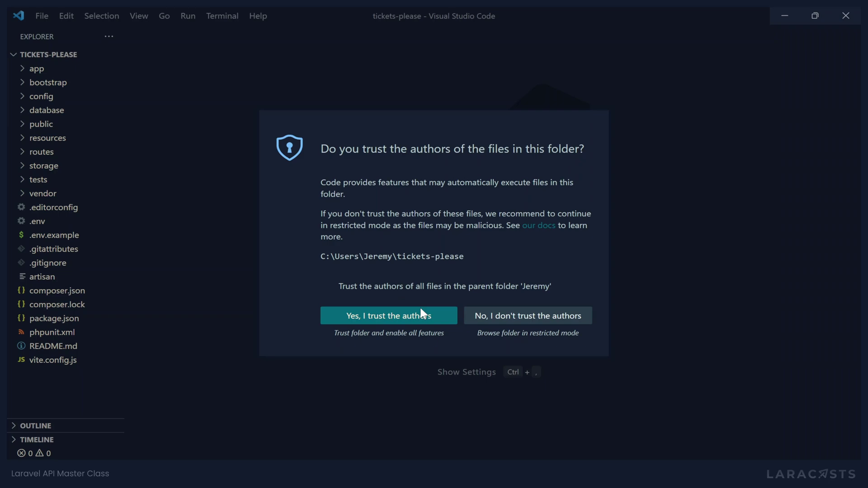
Trust the project folder and open routes/api.php.
{"action": "left_click", "coordinate": [410, 320]}
{"action": "left_click", "coordinate": [48, 153]}
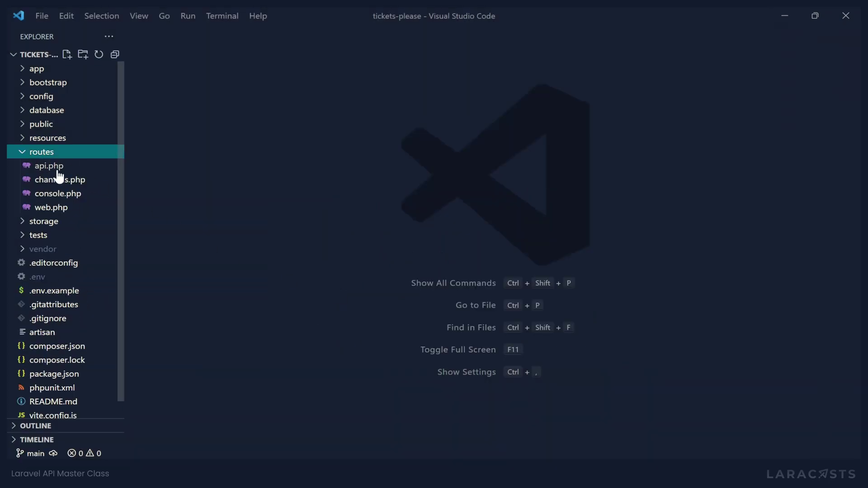
{"action": "left_click", "coordinate": [53, 169]}
{"action": "scroll", "coordinate": [367, 265], "scroll_direction": "down", "scroll_amount": 3}
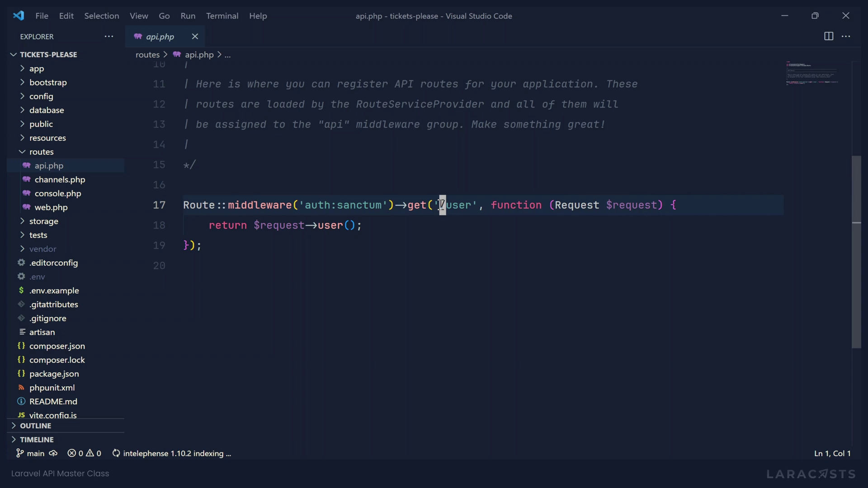
Write a GET / route returning JSON message 'Hello, API!' with status 200.
{"action": "left_click_drag", "start_coordinate": [440, 205], "coordinate": [486, 205]}
{"action": "left_click", "coordinate": [218, 161]}
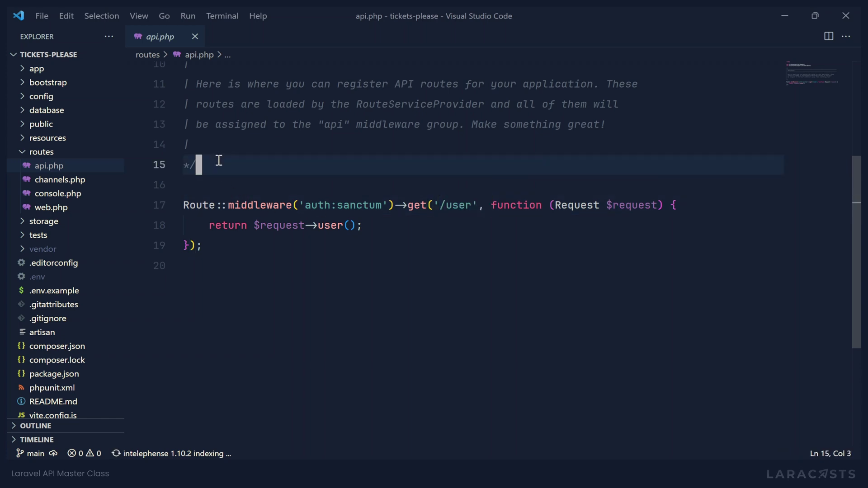
{"action": "key", "text": "Return"}
{"action": "key", "text": "Return"}
{"action": "type", "text": "Ro"}
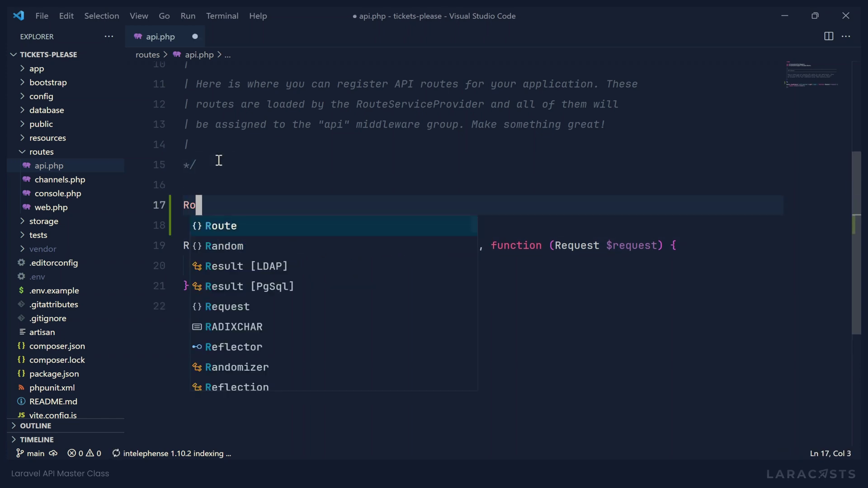
{"action": "type", "text": "ute::get("}
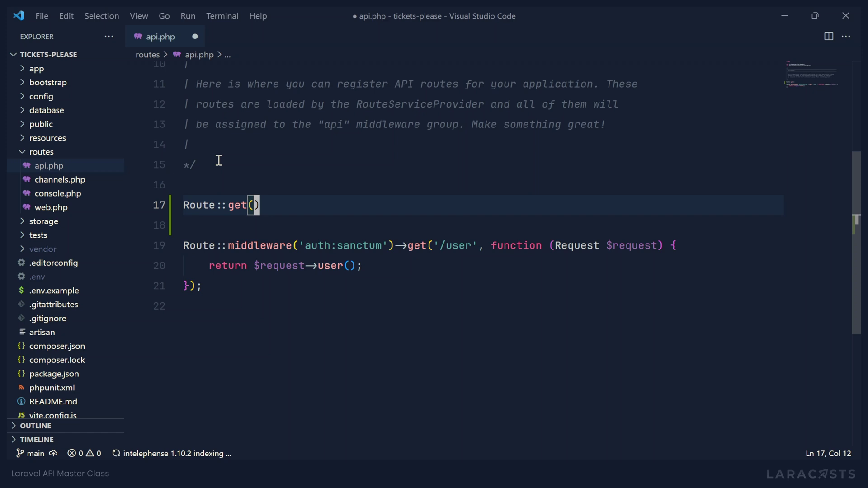
{"action": "type", "text": "'/'"}
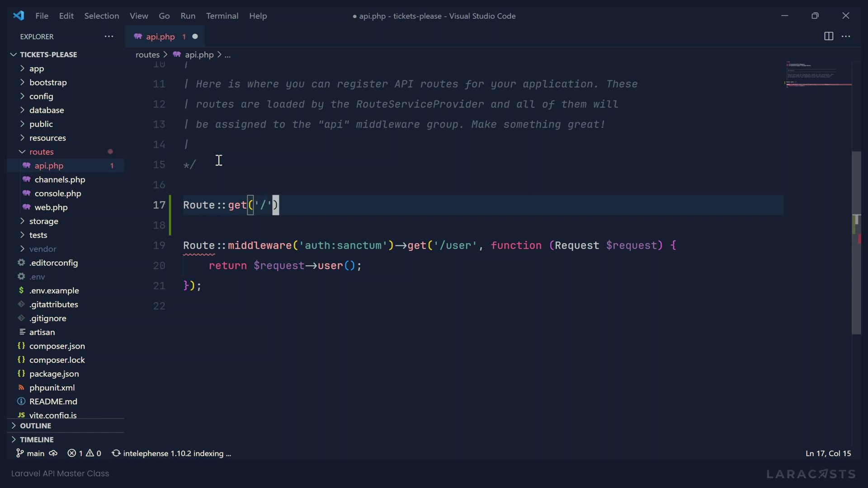
{"action": "type", "text": ", function()"}
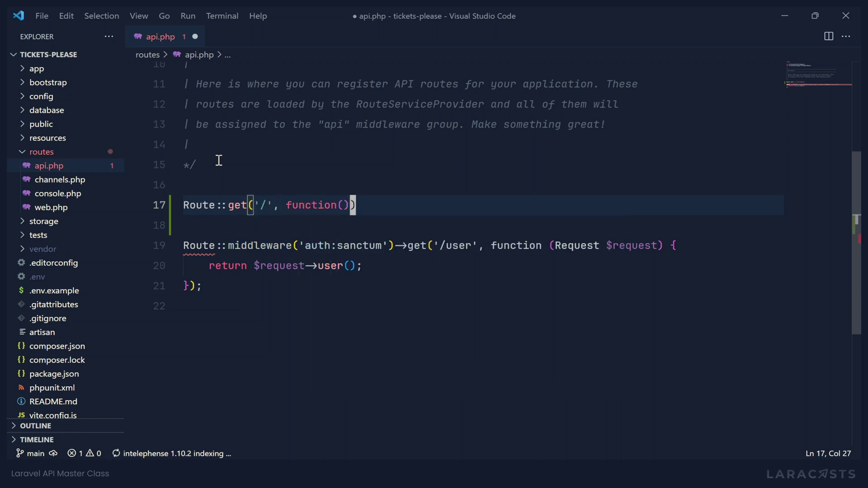
{"action": "type", "text": " {"}
{"action": "key", "text": "Return"}
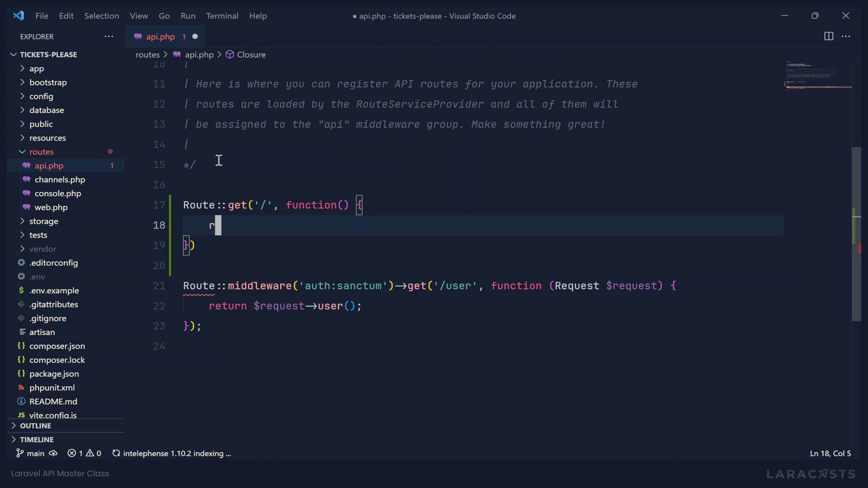
{"action": "type", "text": "eturn response("}
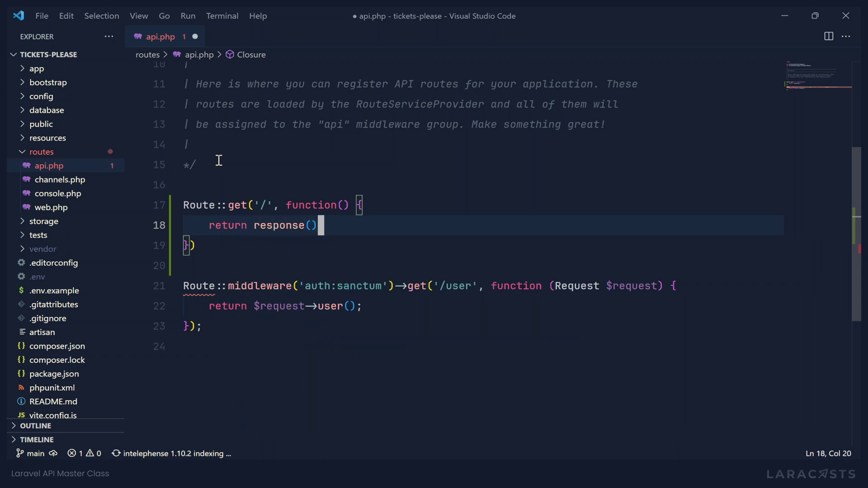
{"action": "type", "text": "->>"}
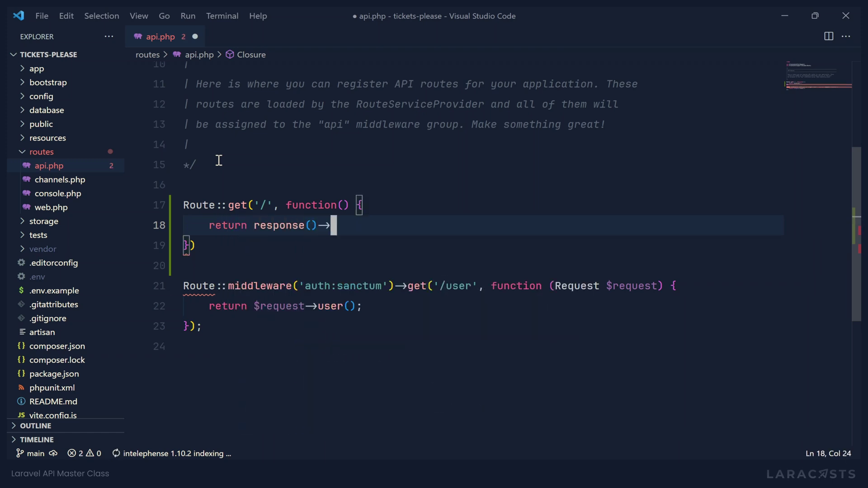
{"action": "type", "text": "json(["}
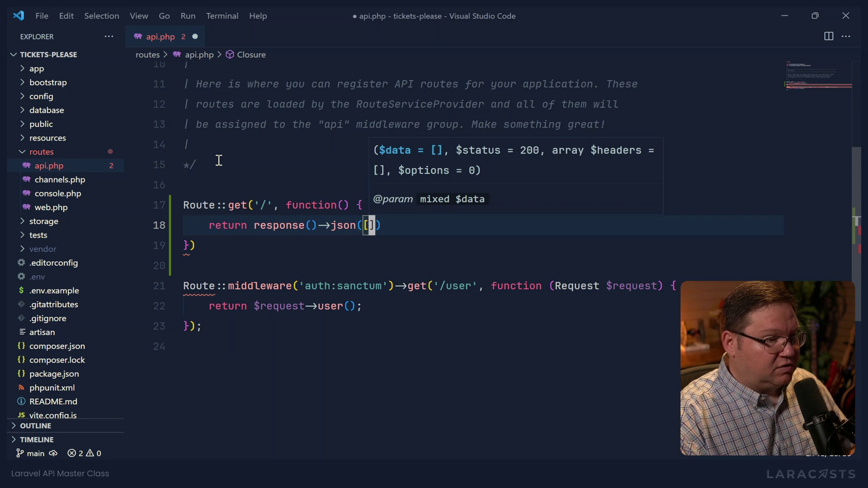
{"action": "key", "text": "Return"}
{"action": "type", "text": "'"}
{"action": "key", "text": "Escape"}
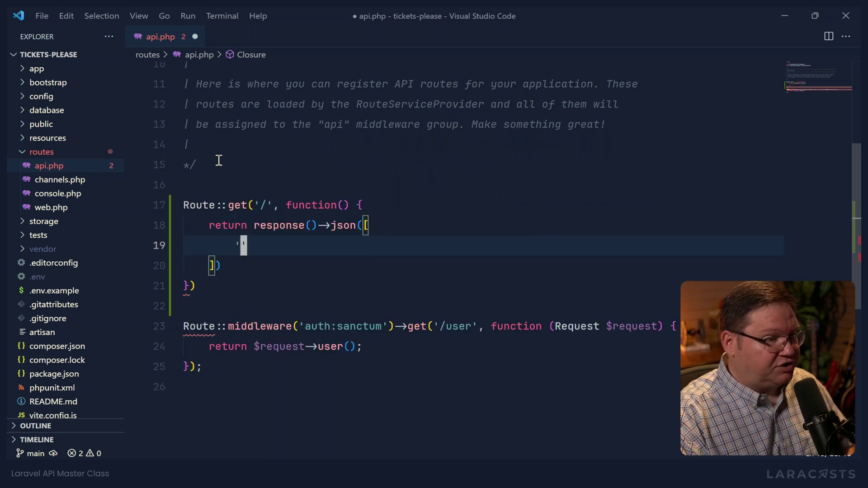
{"action": "type", "text": "message"}
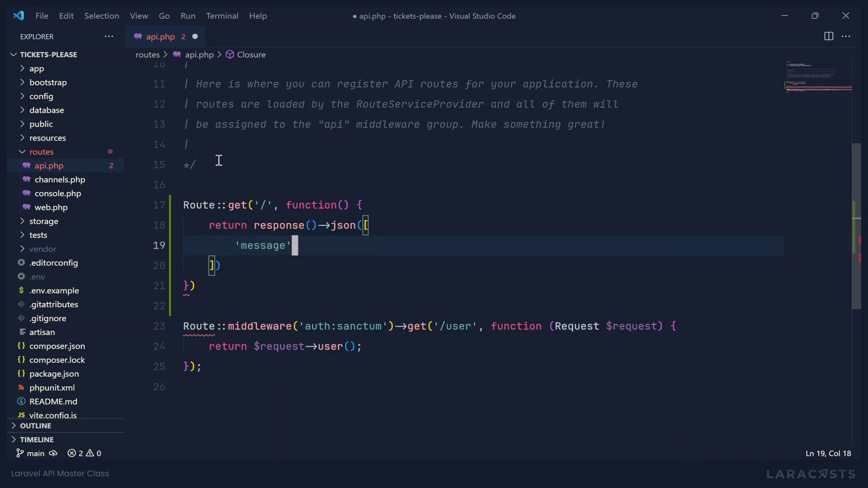
{"action": "type", "text": "' => 'H"}
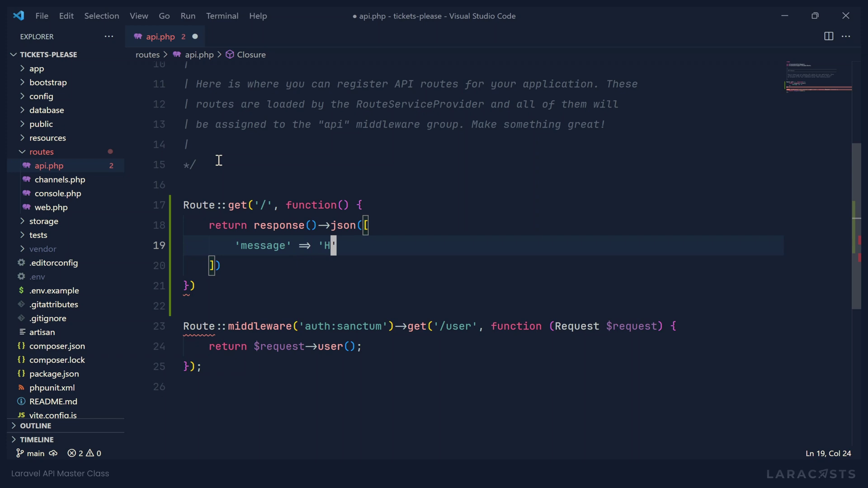
{"action": "type", "text": "ello, Worl"}
{"action": "key", "text": "BackSpace"}
{"action": "key", "text": "BackSpace"}
{"action": "key", "text": "BackSpace"}
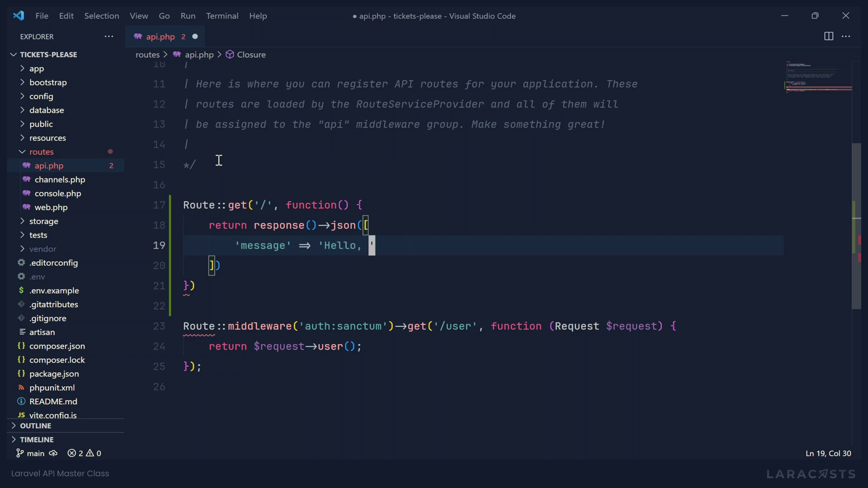
{"action": "type", "text": "API!"}
{"action": "key", "text": "Down"}
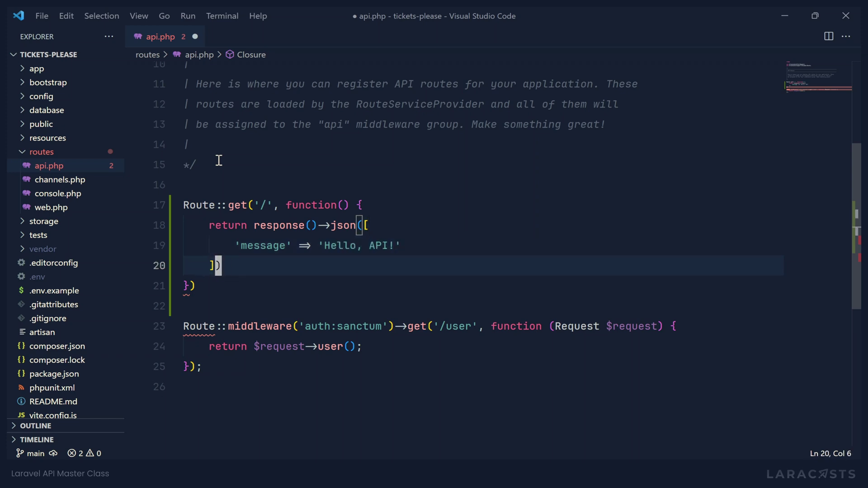
{"action": "type", "text": ", 200"}
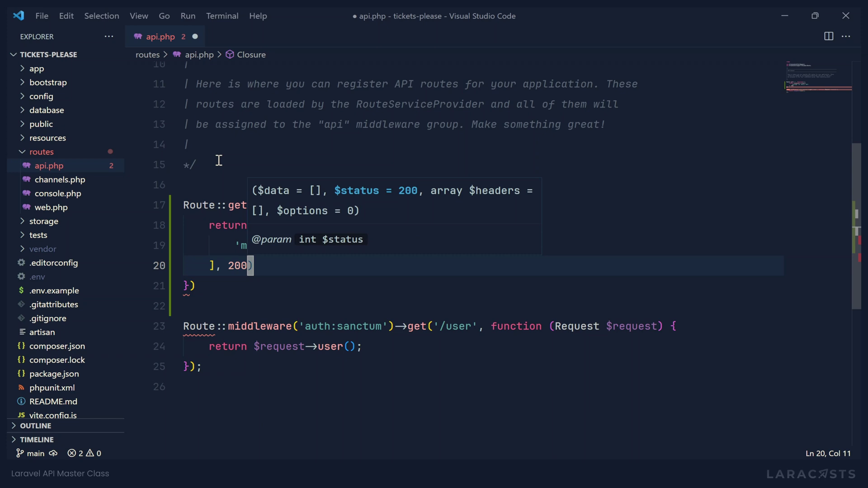
{"action": "type", "text": ");"}
End the route with a semicolon and check localhost:8000/api/ shows 'Hello, API!'.
{"action": "key", "text": "Down"}
{"action": "type", "text": ";"}
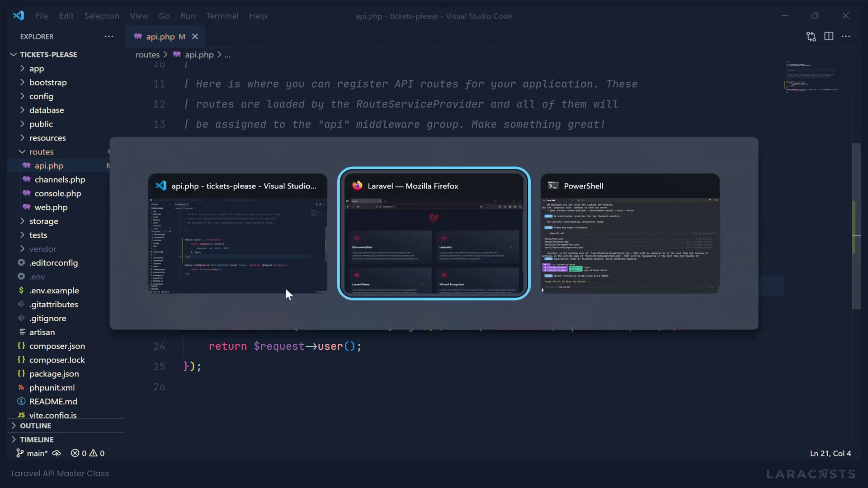
{"action": "key", "text": "alt+Tab"}
{"action": "key", "text": "alt+shift+Tab"}
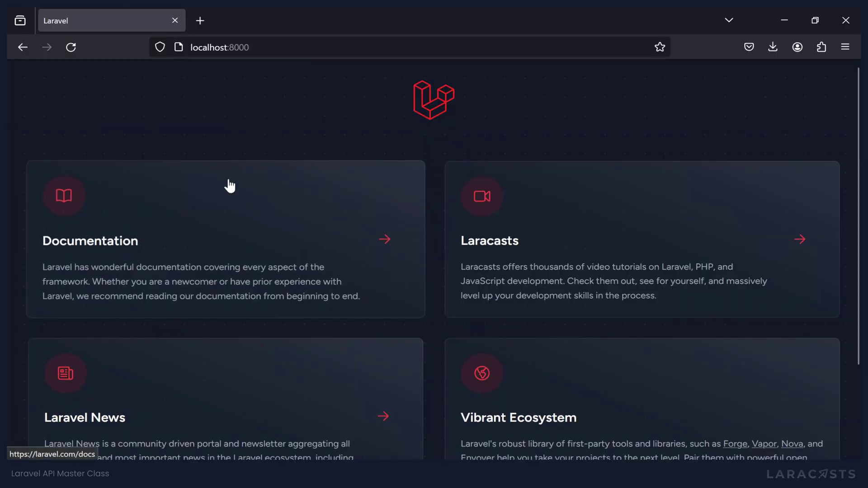
{"action": "left_click", "coordinate": [274, 46]}
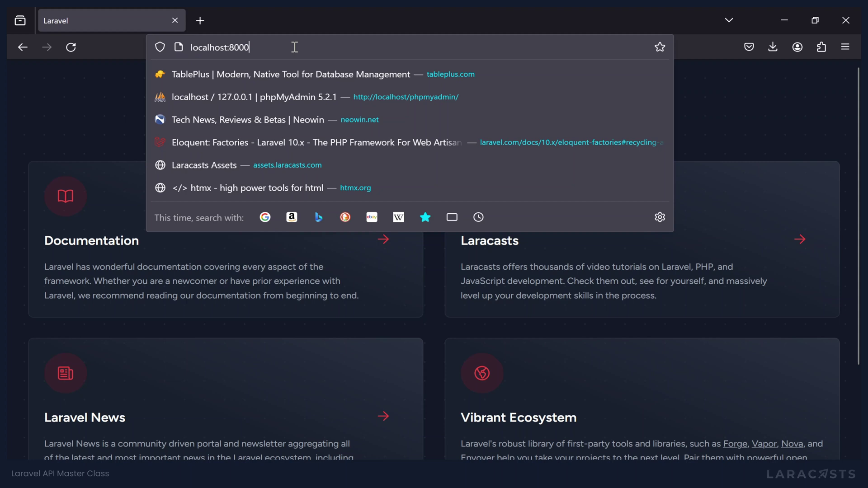
{"action": "type", "text": "/api/"}
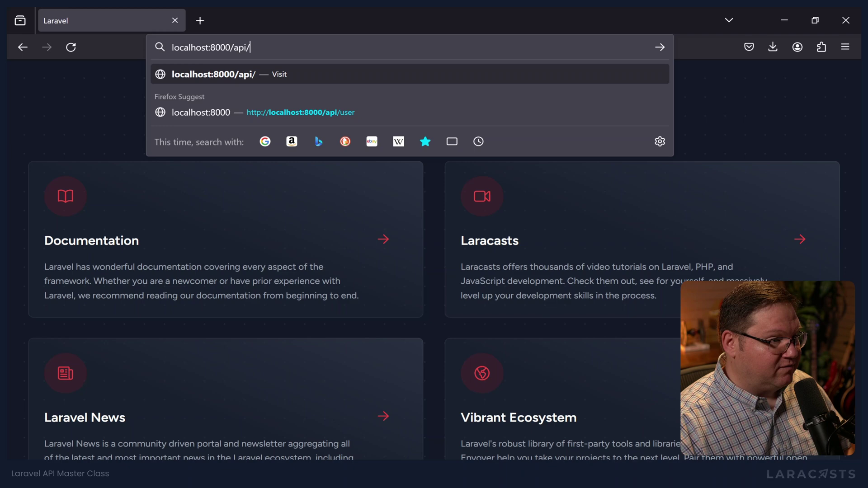
{"action": "key", "text": "Return"}
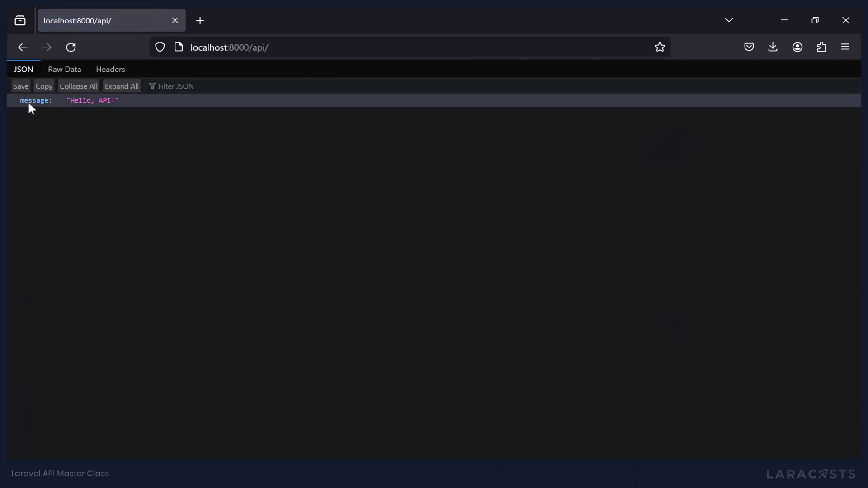
{"action": "left_click_drag", "start_coordinate": [17, 99], "coordinate": [113, 100]}
{"action": "left_click", "coordinate": [112, 99]}
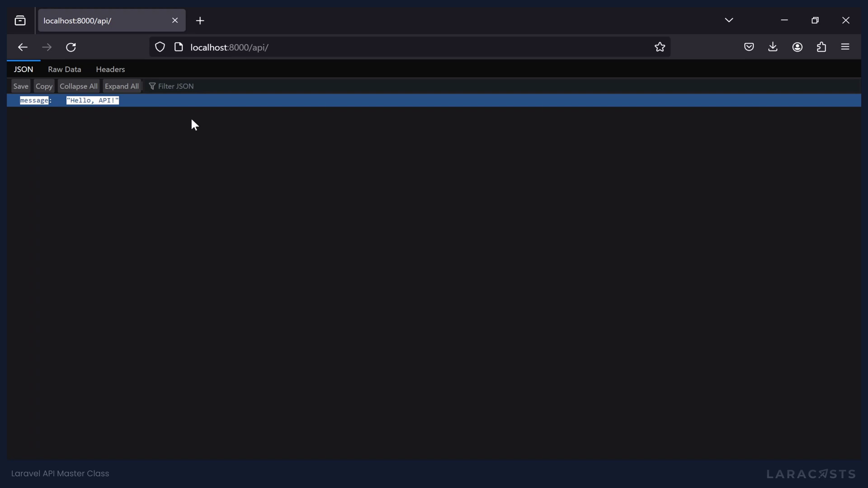
{"action": "key", "text": "alt+Tab"}
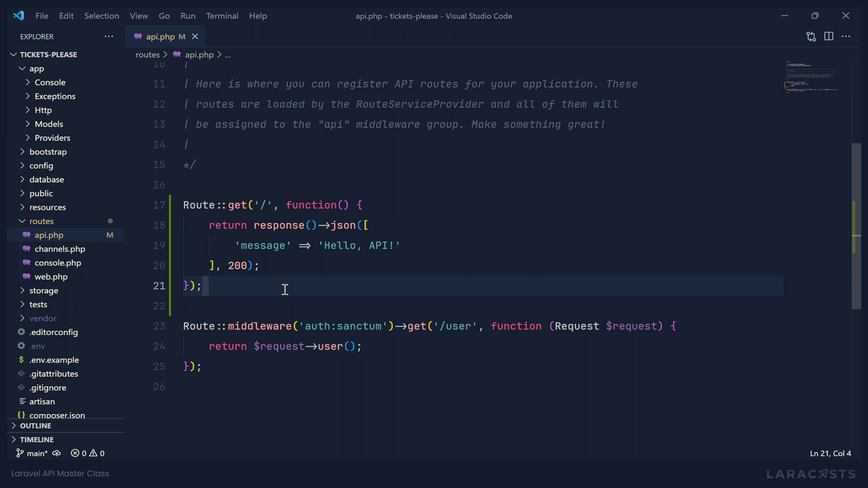
Run 'php artisan make:controller AuthController' in the integrated terminal and expand the Http folder.
{"action": "left_click_drag", "start_coordinate": [186, 205], "coordinate": [259, 282]}
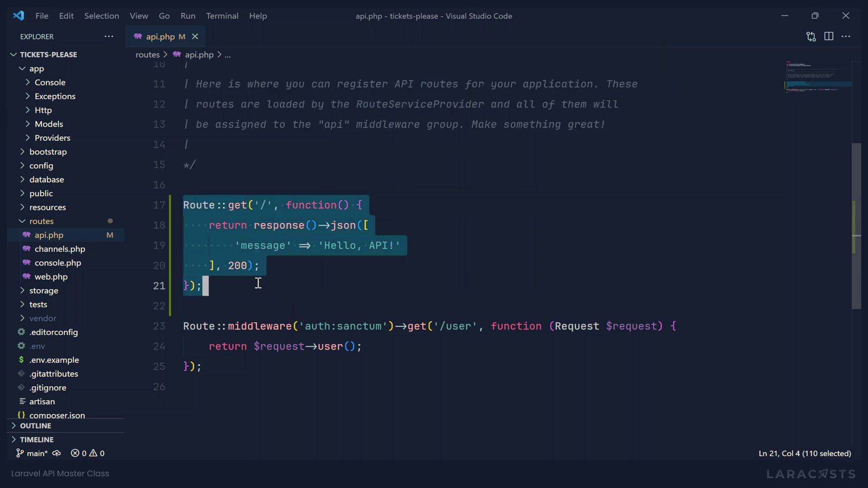
{"action": "left_click", "coordinate": [274, 285]}
{"action": "key", "text": "ctrl+grave"}
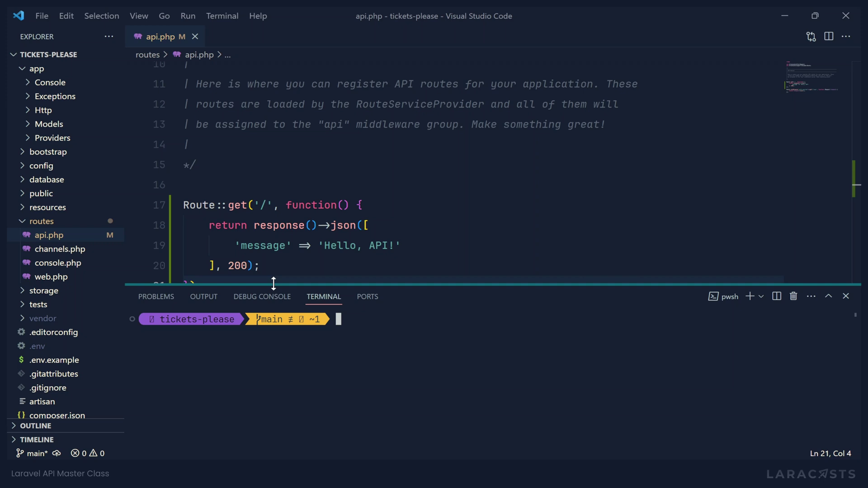
{"action": "type", "text": "php artisanmake:controller AuthController"}
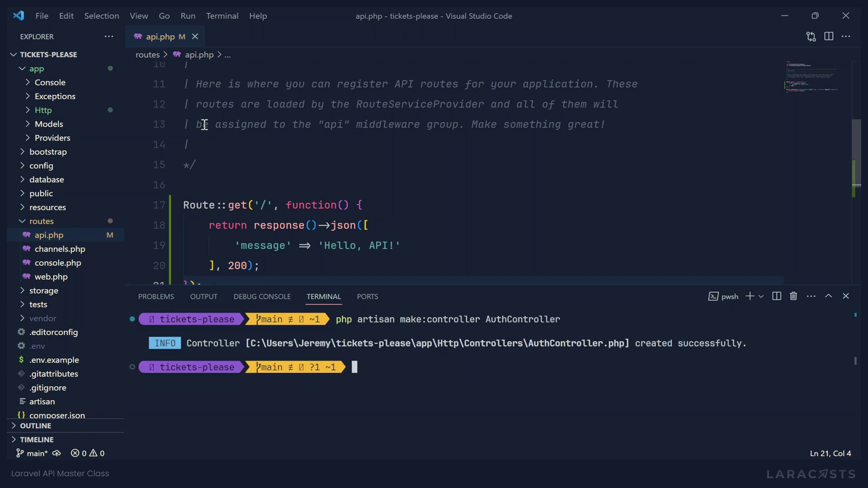
{"action": "left_click", "coordinate": [42, 111]}
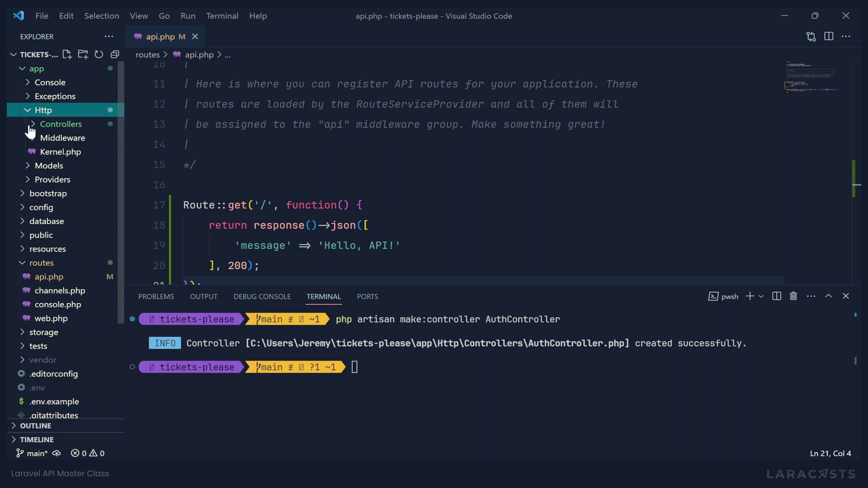
Open AuthController.php and cut the root route's JSON response from api.php.
{"action": "left_click", "coordinate": [30, 124]}
{"action": "left_click", "coordinate": [68, 138]}
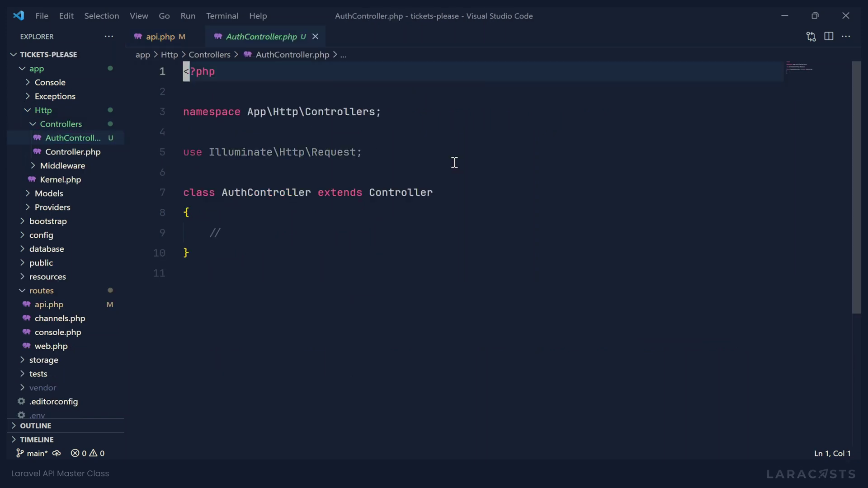
{"action": "left_click", "coordinate": [163, 36]}
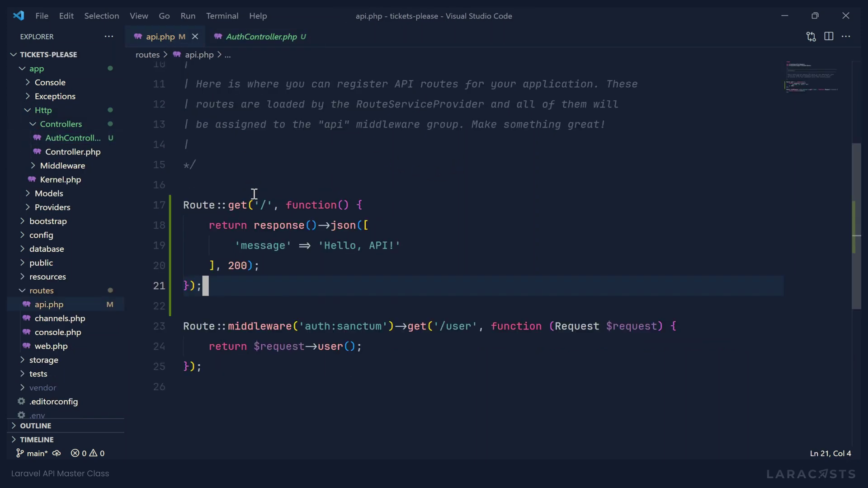
{"action": "left_click_drag", "start_coordinate": [209, 225], "coordinate": [319, 264]}
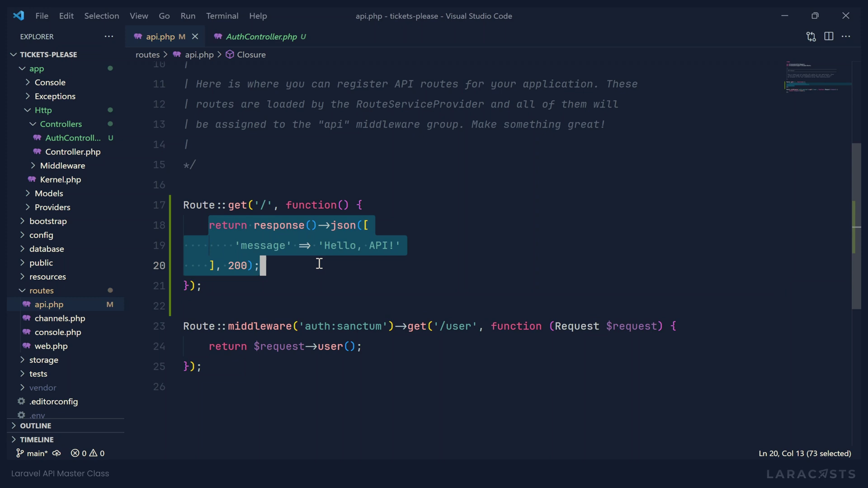
{"action": "key", "text": "ctrl+x"}
Replace AuthController's placeholder comment with a login() method containing the pasted response.
{"action": "left_click", "coordinate": [249, 38]}
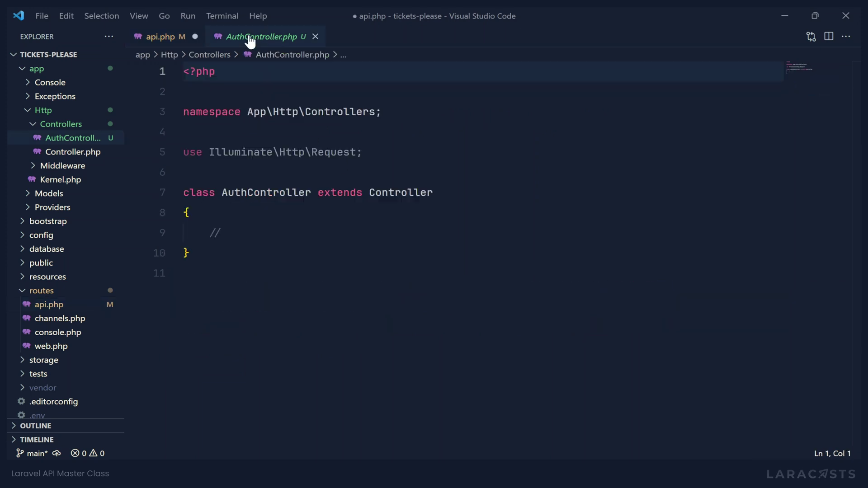
{"action": "left_click", "coordinate": [251, 230]}
{"action": "left_click_drag", "start_coordinate": [251, 230], "coordinate": [212, 232]}
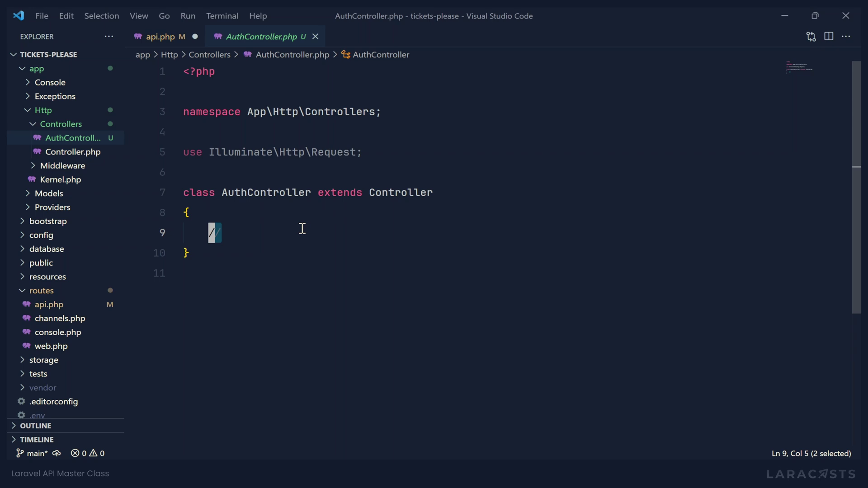
{"action": "type", "text": "public function "}
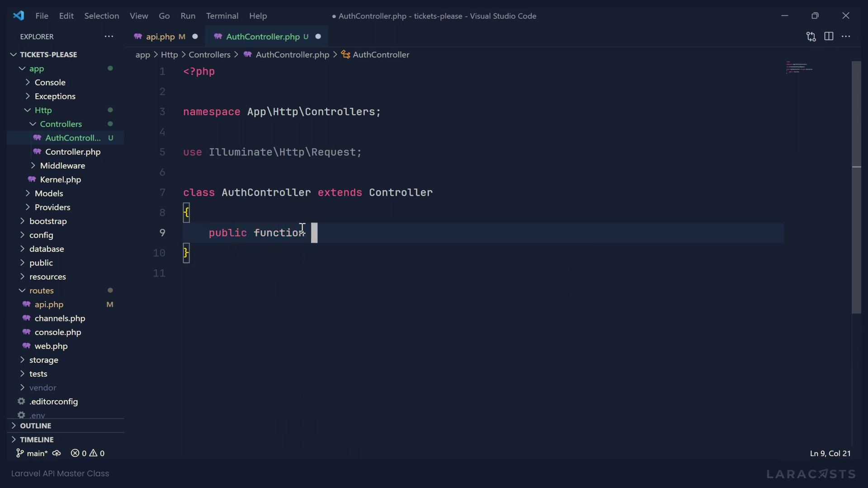
{"action": "type", "text": "login() {"}
{"action": "key", "text": "Return"}
{"action": "key", "text": "ctrl+v"}
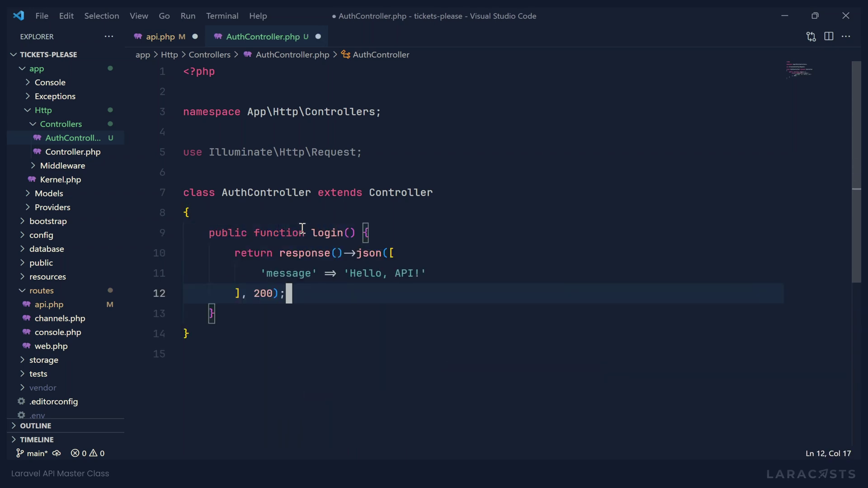
{"action": "key", "text": "ctrl+s"}
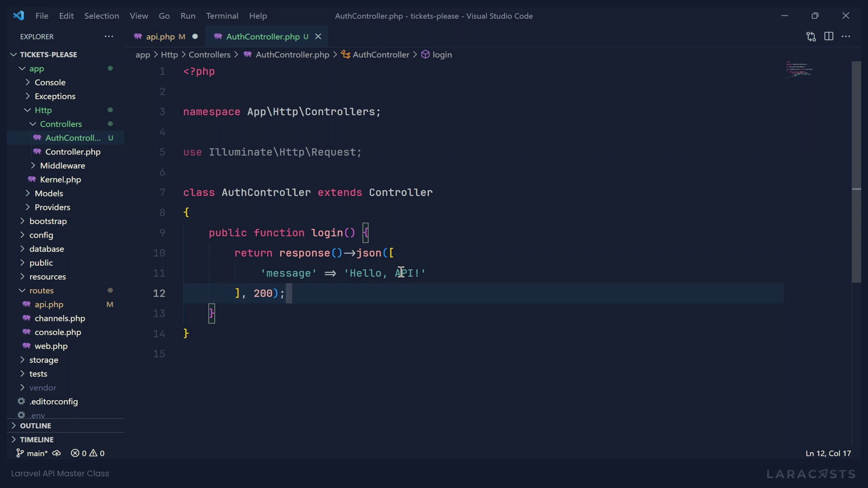
Change the login message from 'Hello, API!' to 'Hello, Login!' and save.
{"action": "double_click", "coordinate": [400, 272]}
{"action": "type", "text": "Login"}
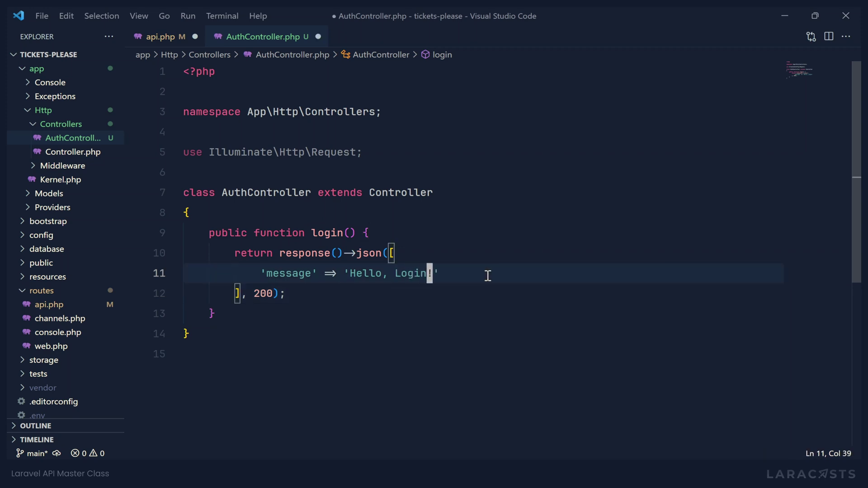
{"action": "key", "text": "ctrl+s"}
{"action": "left_click", "coordinate": [162, 36]}
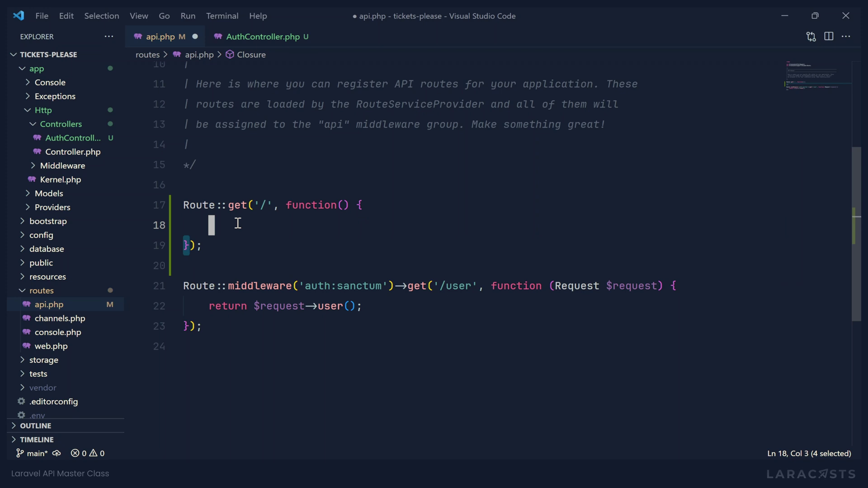
Replace the closure with Route::get('/login', [AuthController::class, 'login']) and save api.php.
{"action": "left_click_drag", "start_coordinate": [237, 223], "coordinate": [278, 204]}
{"action": "key", "text": "BackSpace"}
{"action": "key", "text": "BackSpace"}
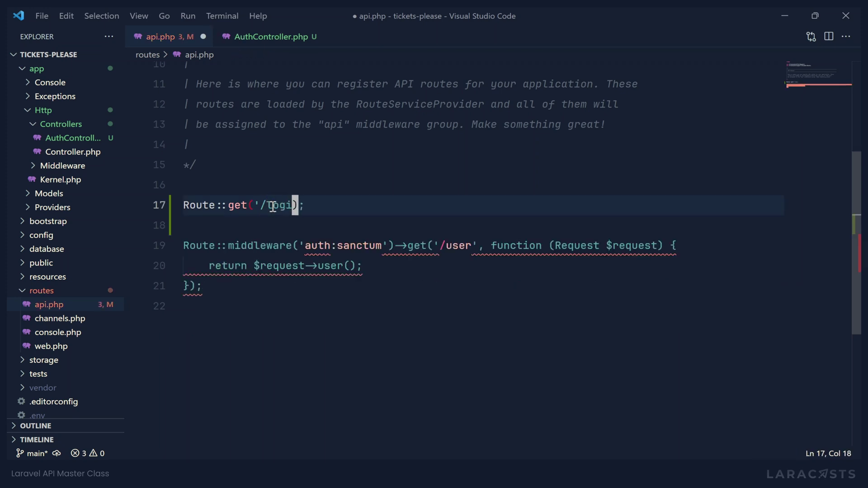
{"action": "type", "text": "n', [Au"}
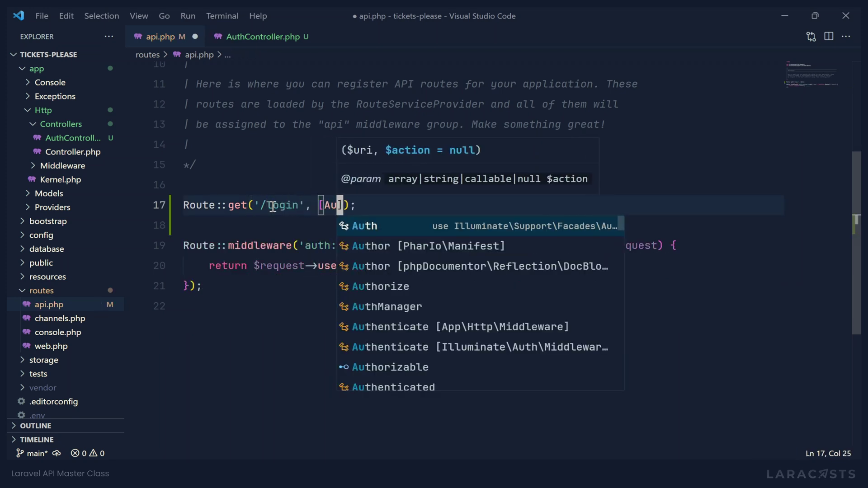
{"action": "type", "text": "thor"}
{"action": "key", "text": "BackSpace"}
{"action": "key", "text": "BackSpace"}
{"action": "type", "text": "C"}
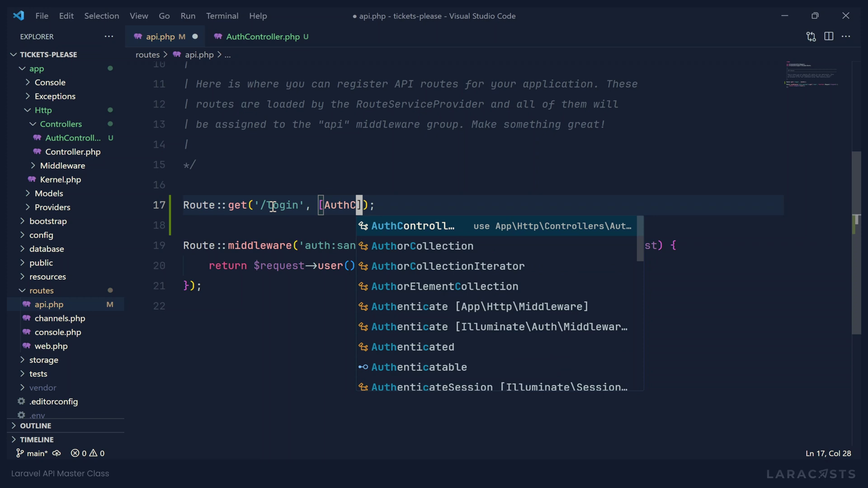
{"action": "type", "text": "onrol"}
{"action": "key", "text": "Tab"}
{"action": "type", "text": "::class, l"}
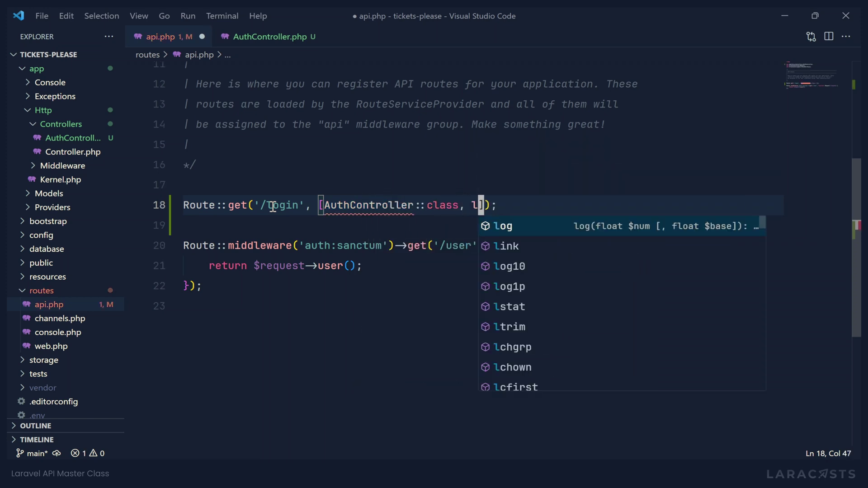
{"action": "key", "text": "BackSpace"}
{"action": "type", "text": "'login"}
{"action": "key", "text": "ctrl+s"}
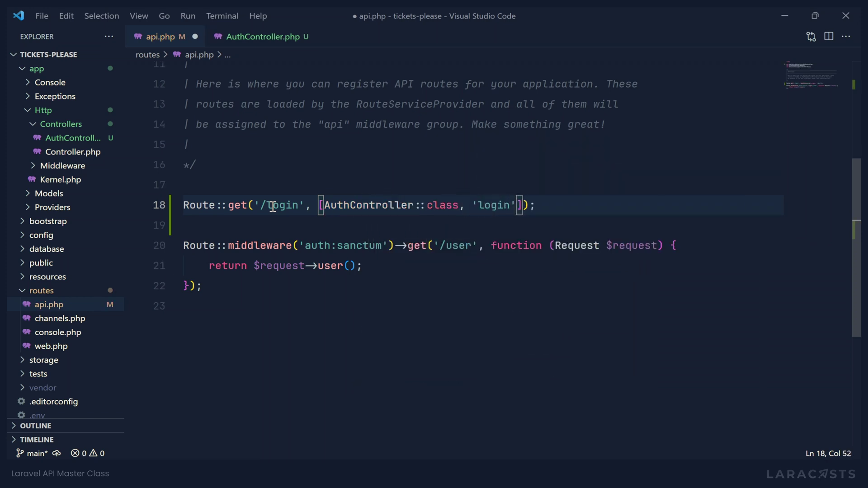
{"action": "key", "text": "alt+Tab"}
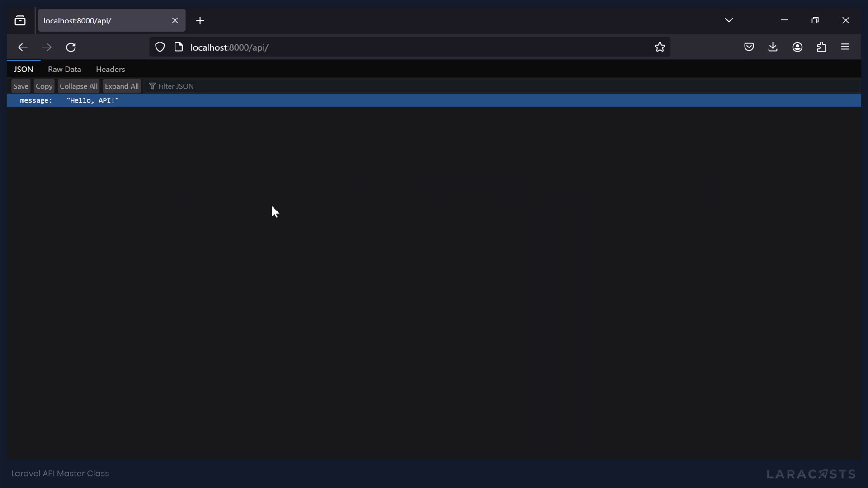
Load localhost:8000/api/login and confirm the 'Hello, Login!' JSON response.
{"action": "left_click", "coordinate": [291, 47]}
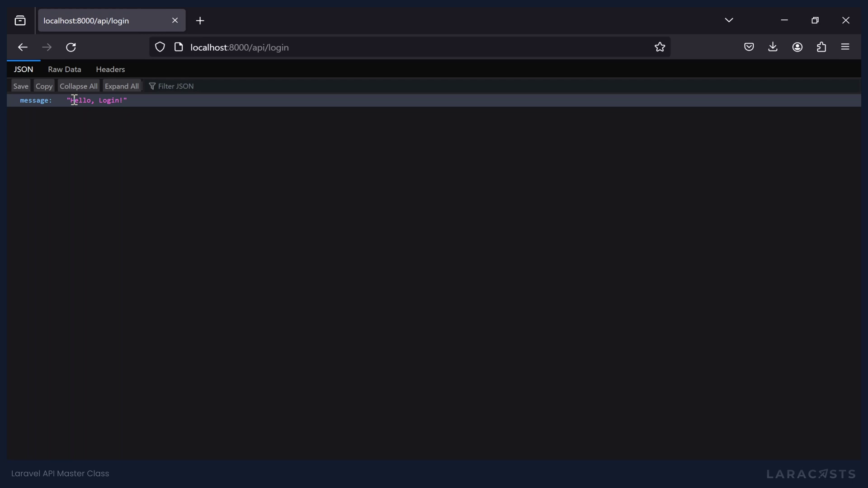
{"action": "left_click", "coordinate": [104, 102]}
{"action": "key", "text": "alt+Tab"}
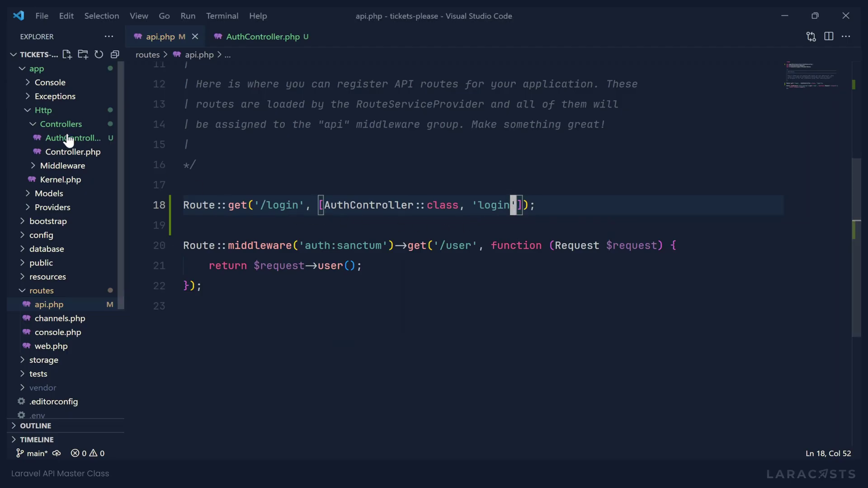
Review AuthController's login() response code, then collapse the Http folder in Explorer.
{"action": "left_click", "coordinate": [68, 138]}
{"action": "left_click_drag", "start_coordinate": [235, 253], "coordinate": [366, 293]}
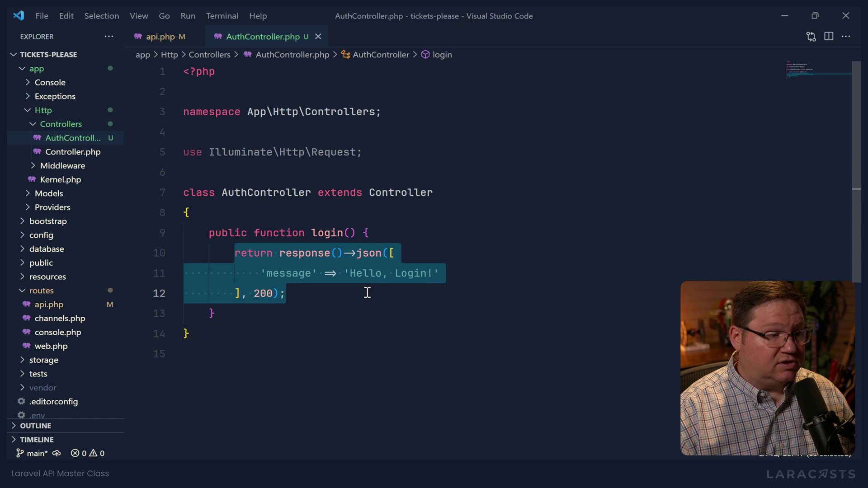
{"action": "left_click", "coordinate": [350, 290]}
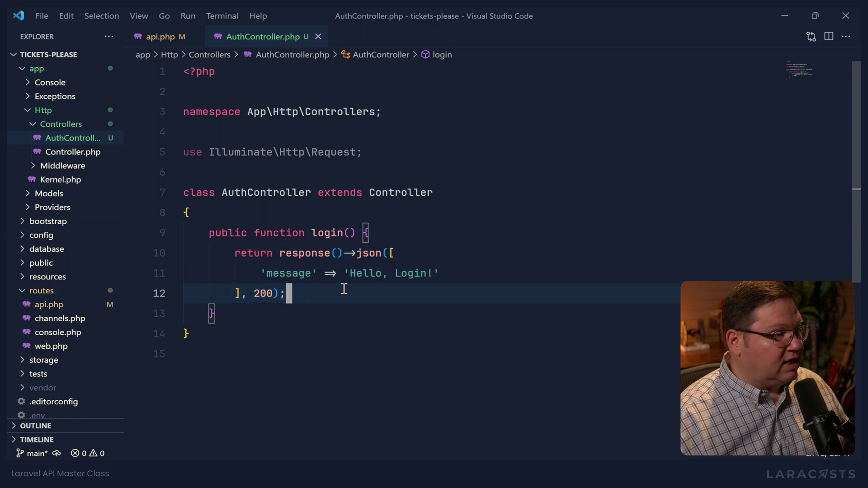
{"action": "key", "text": "ctrl+shift+e"}
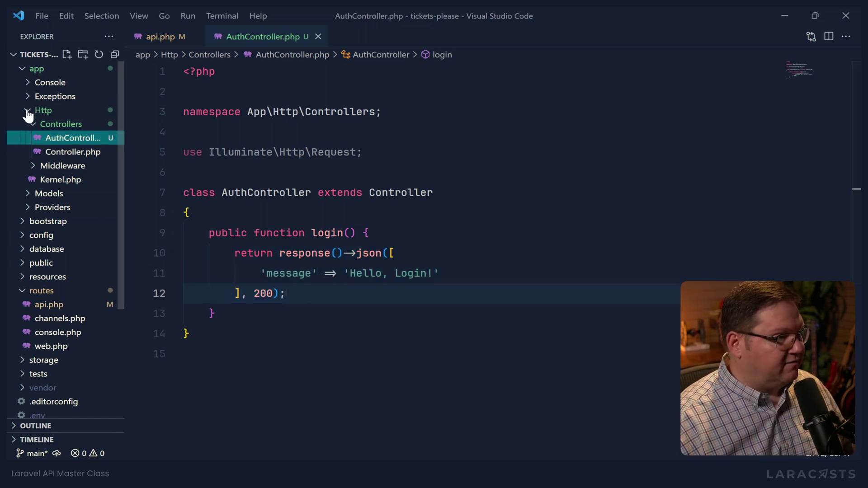
{"action": "left_click", "coordinate": [27, 113]}
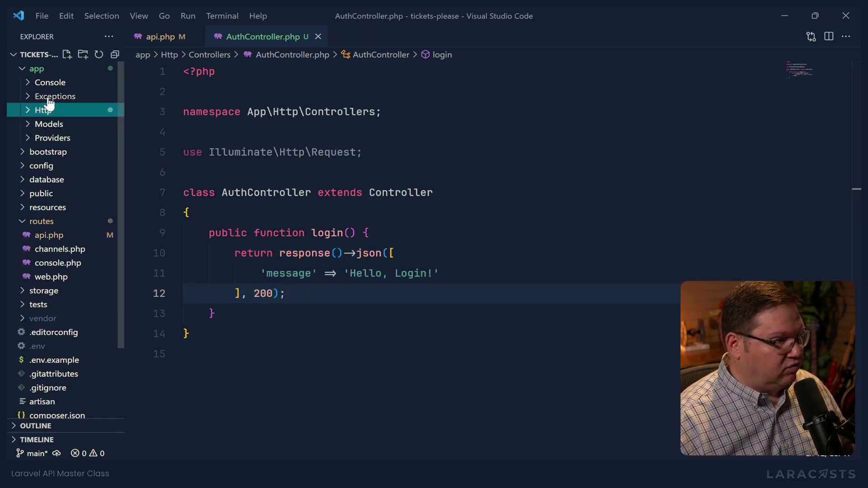
Add an app/Traits folder and an ApiResponses.php file inside it using Command Palette commands.
{"action": "double_click", "coordinate": [42, 71]}
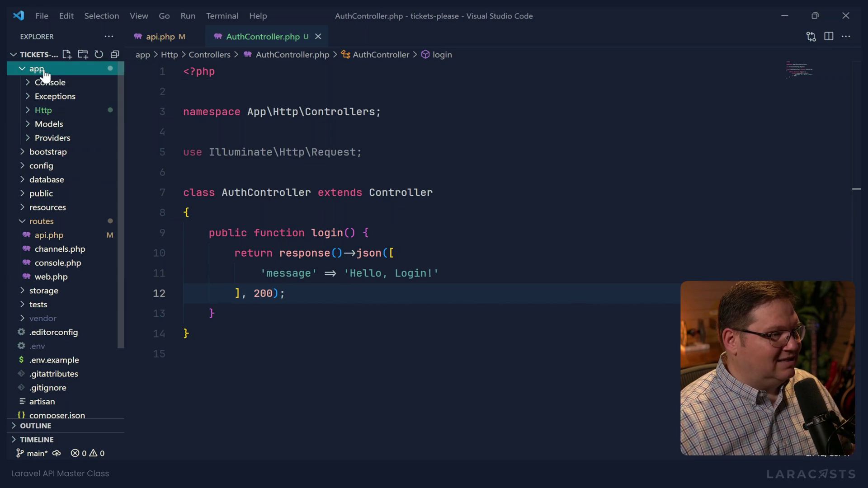
{"action": "key", "text": "ctrl+shift+p"}
{"action": "type", "text": "new fo"}
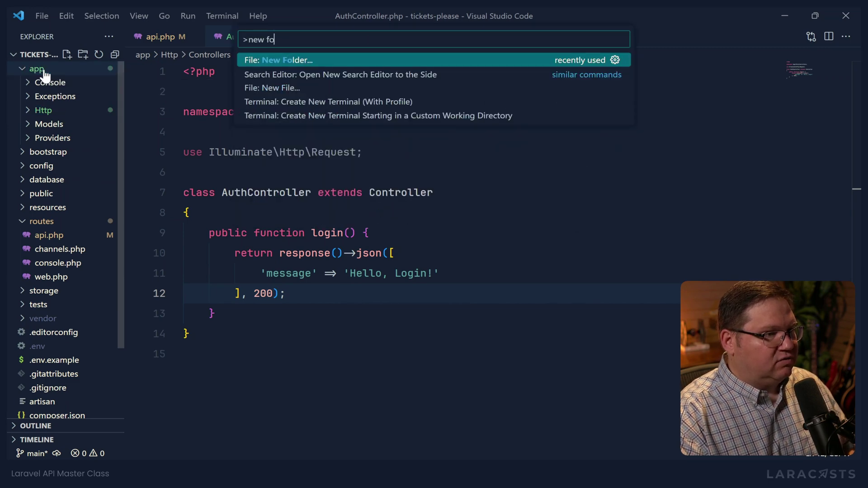
{"action": "key", "text": "Return"}
{"action": "type", "text": "Tra"}
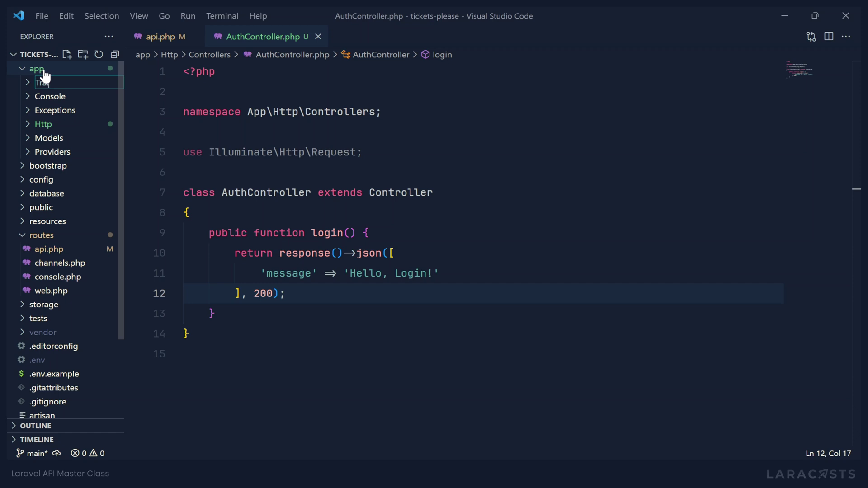
{"action": "type", "text": "its"}
{"action": "key", "text": "Return"}
{"action": "key", "text": "ctrl+shift+p"}
{"action": "type", "text": "new file"}
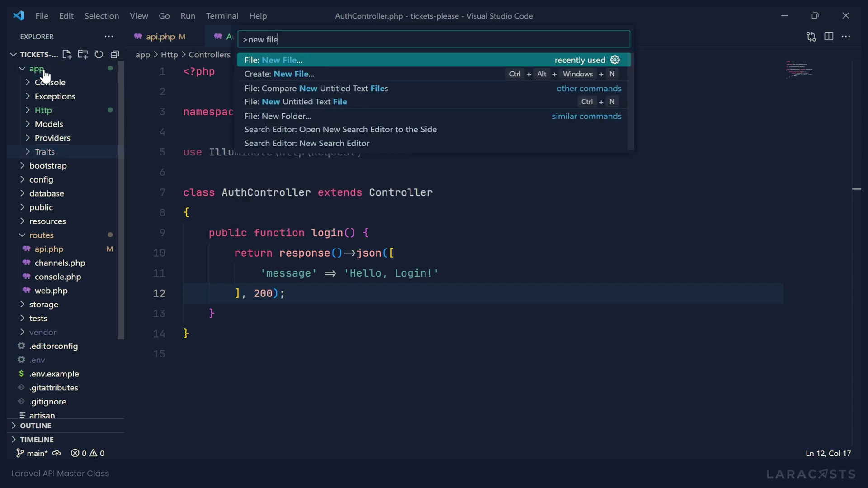
{"action": "key", "text": "Return"}
{"action": "type", "text": "ApiResponses"}
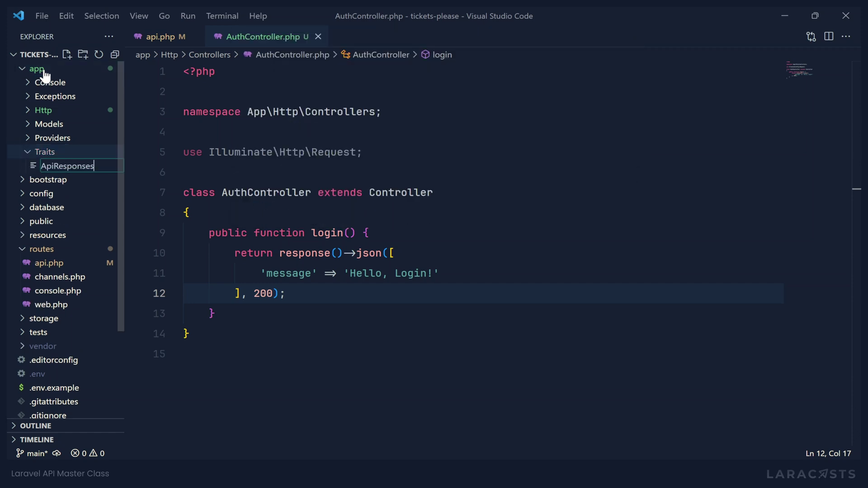
{"action": "type", "text": ".php"}
Create ApiResponses.php with the ApiRespones trait and an empty success() method body.
{"action": "key", "text": "Return"}
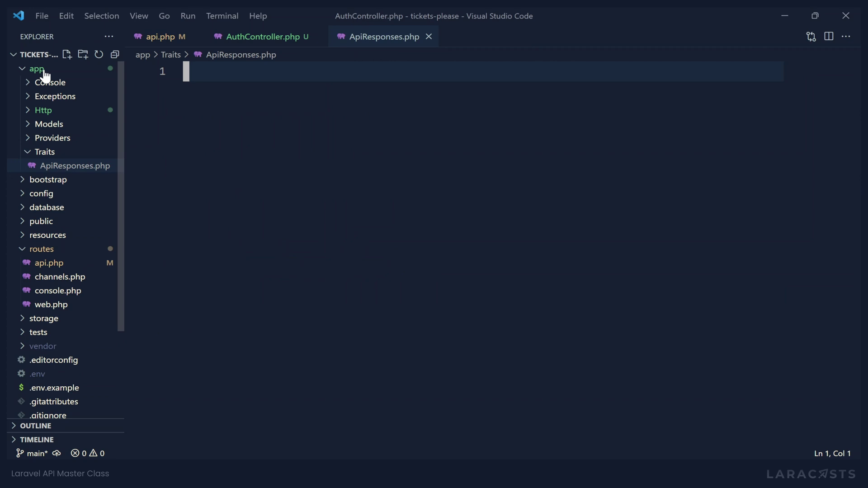
{"action": "type", "text": "<?"}
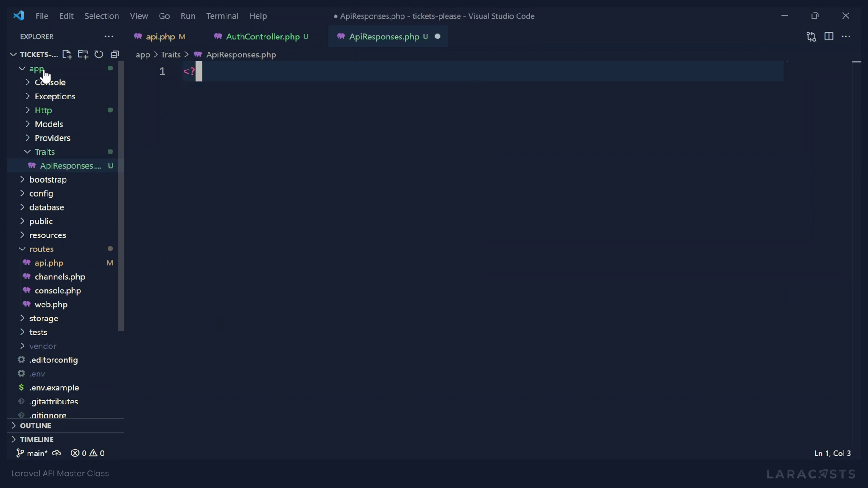
{"action": "type", "text": "php"}
{"action": "key", "text": "Return"}
{"action": "key", "text": "Return"}
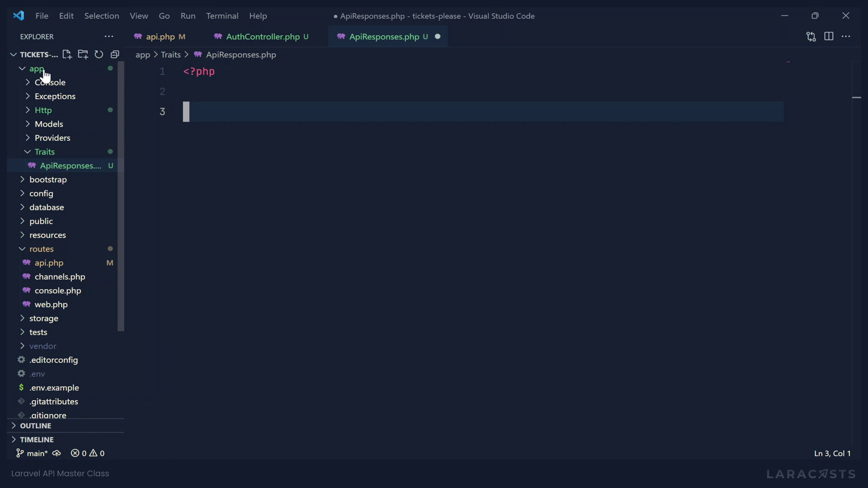
{"action": "type", "text": "names"}
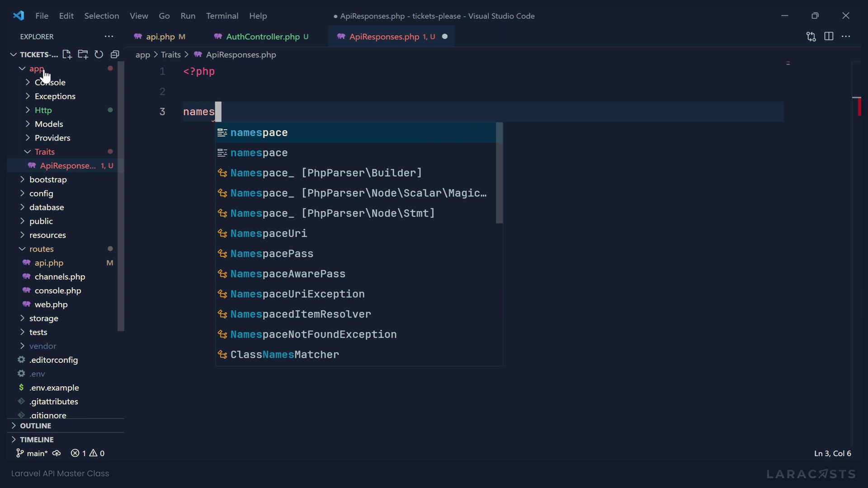
{"action": "type", "text": "pace App\\Traits"}
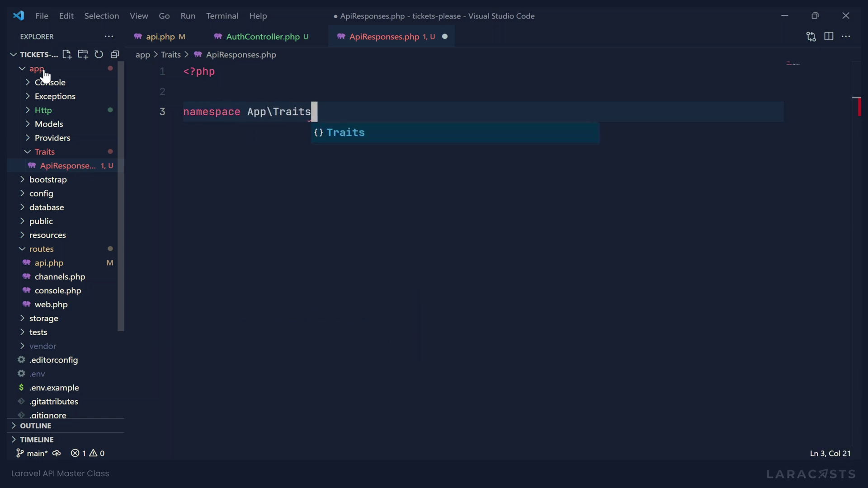
{"action": "type", "text": ";"}
{"action": "key", "text": "Return"}
{"action": "key", "text": "Return"}
{"action": "type", "text": "t"}
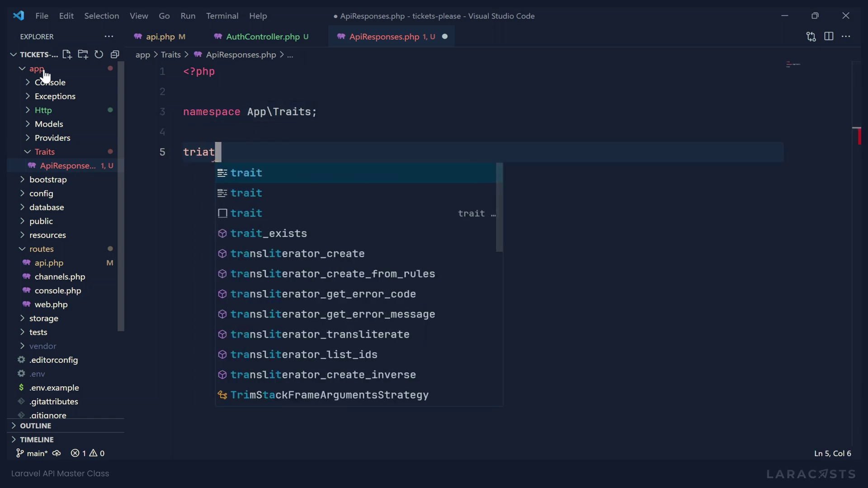
{"action": "type", "text": "rait ApiRespones"}
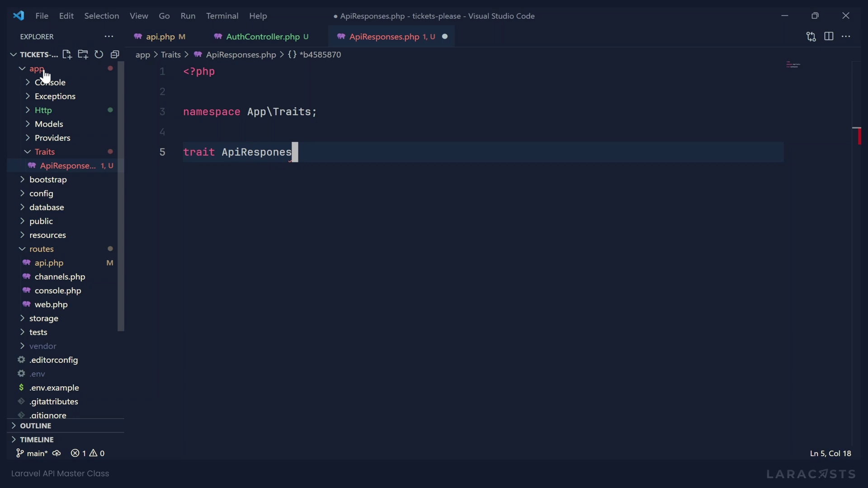
{"action": "type", "text": " {"}
{"action": "key", "text": "Return"}
{"action": "type", "text": "pr"}
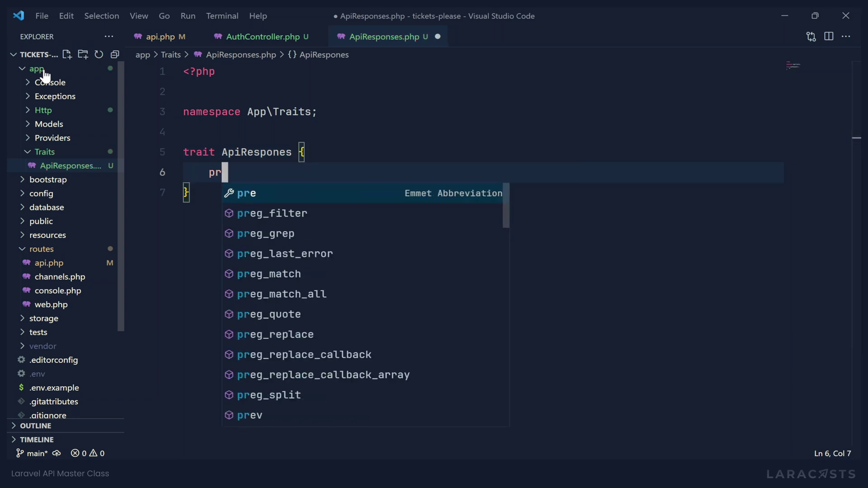
{"action": "type", "text": "otected function su"}
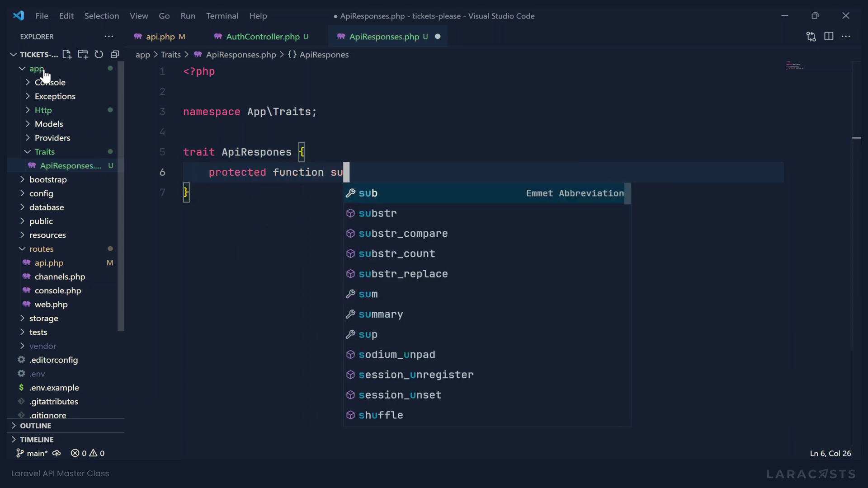
{"action": "type", "text": "ccess("}
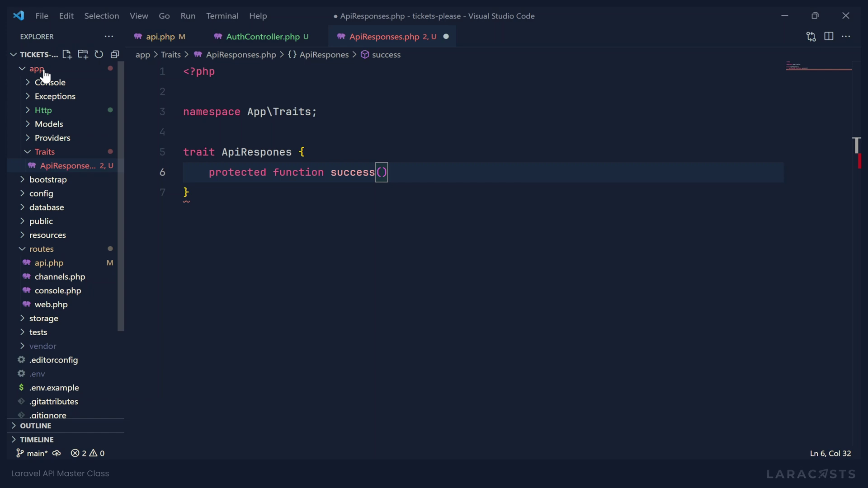
{"action": "type", "text": "$message"}
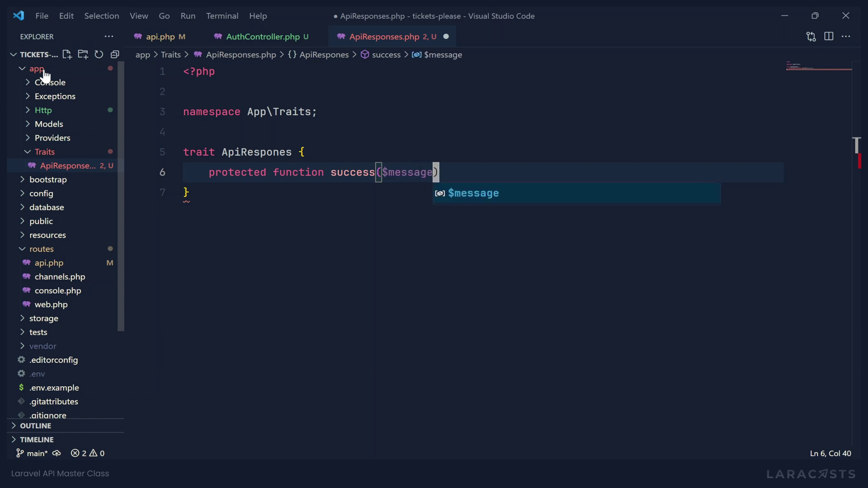
{"action": "type", "text": ", f"}
{"action": "key", "text": "BackSpace"}
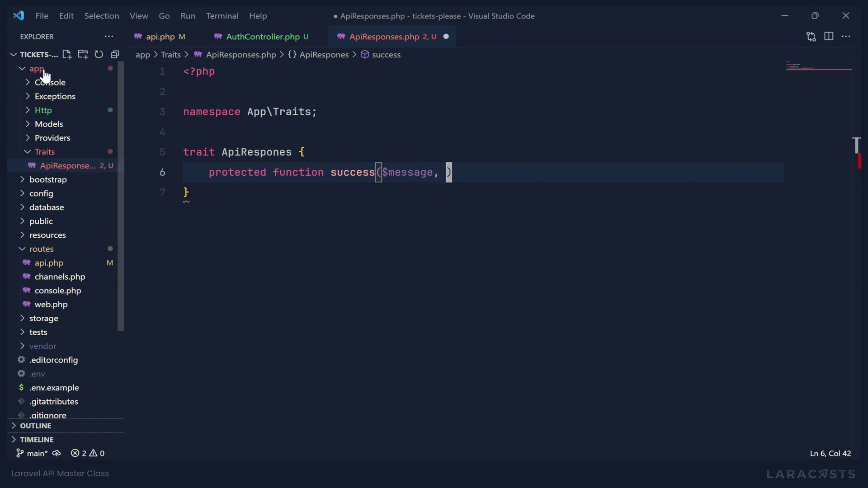
{"action": "type", "text": "$statu"}
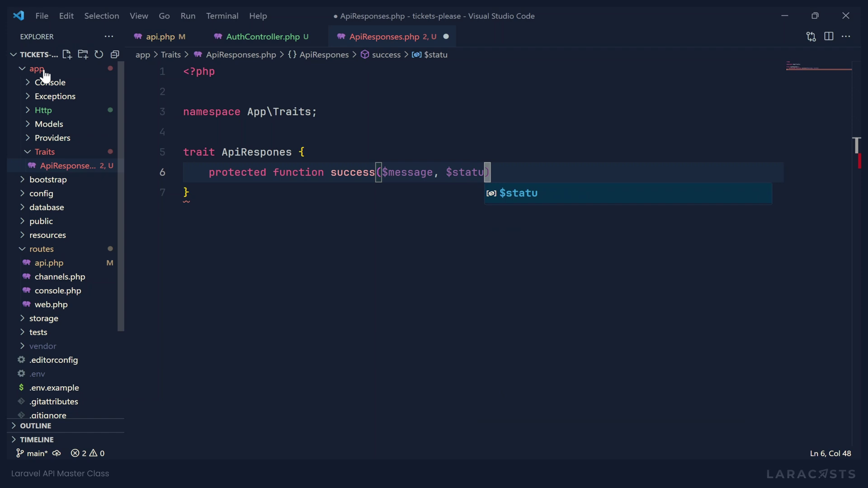
{"action": "type", "text": "sCode = 200"}
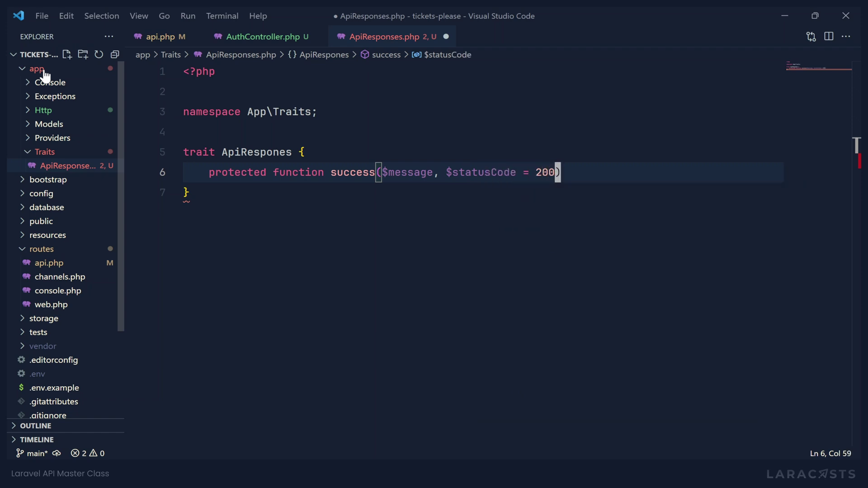
{"action": "key", "text": "Right"}
{"action": "type", "text": "{"}
{"action": "key", "text": "Return"}
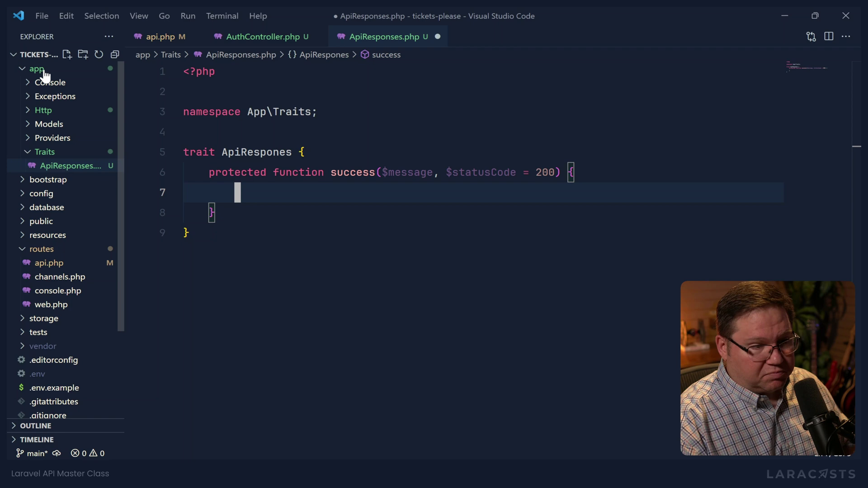
{"action": "type", "text": "return re"}
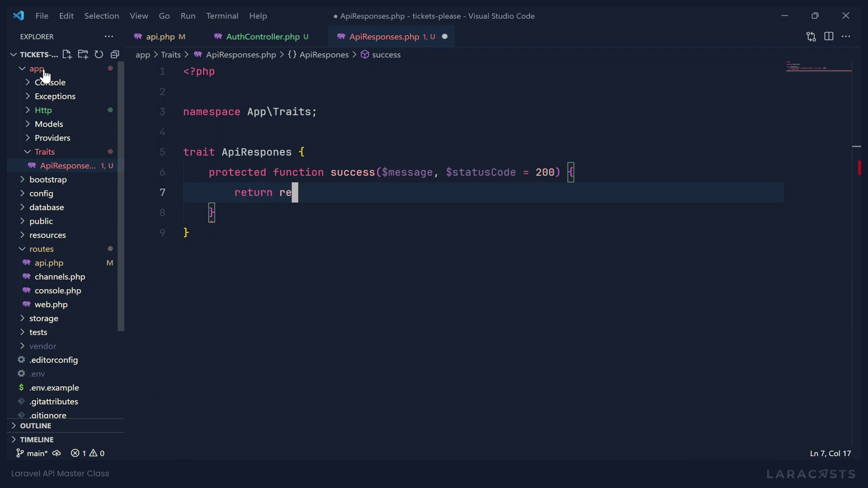
{"action": "type", "text": "sponse() ->"}
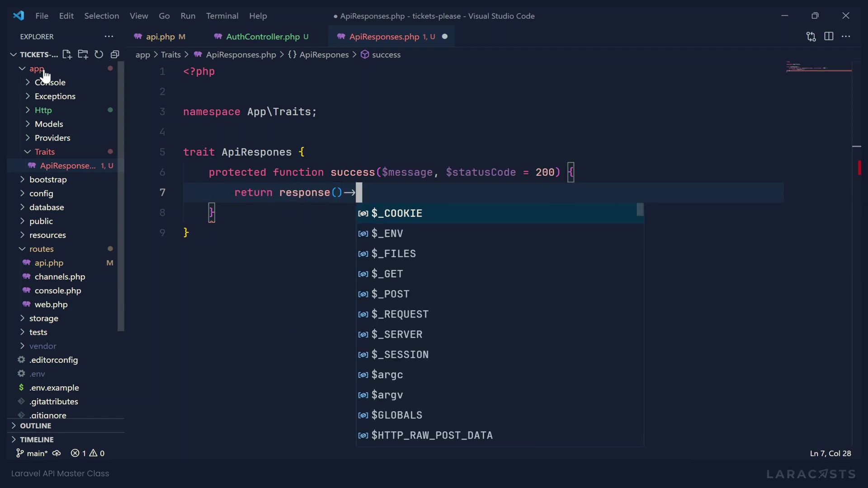
{"action": "type", "text": "json(["}
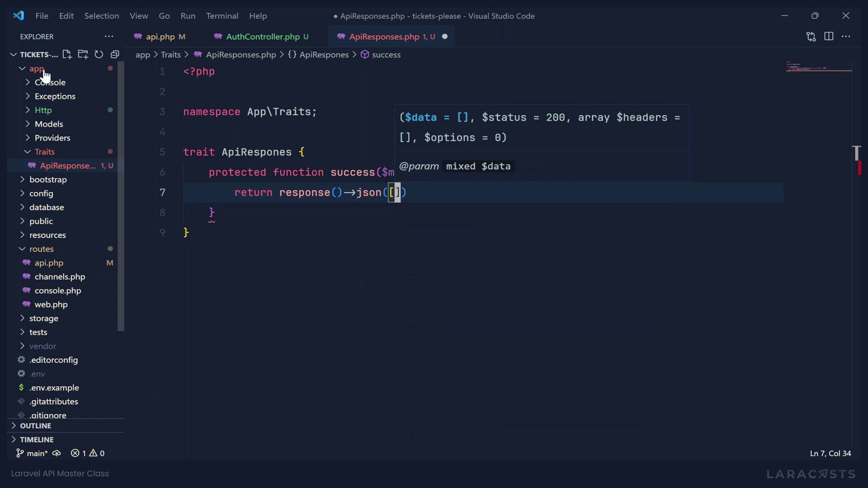
Add 'status' => $statusCode to the json array and pass $statusCode as json()'s second argument.
{"action": "key", "text": "Return"}
{"action": "type", "text": "'message'"}
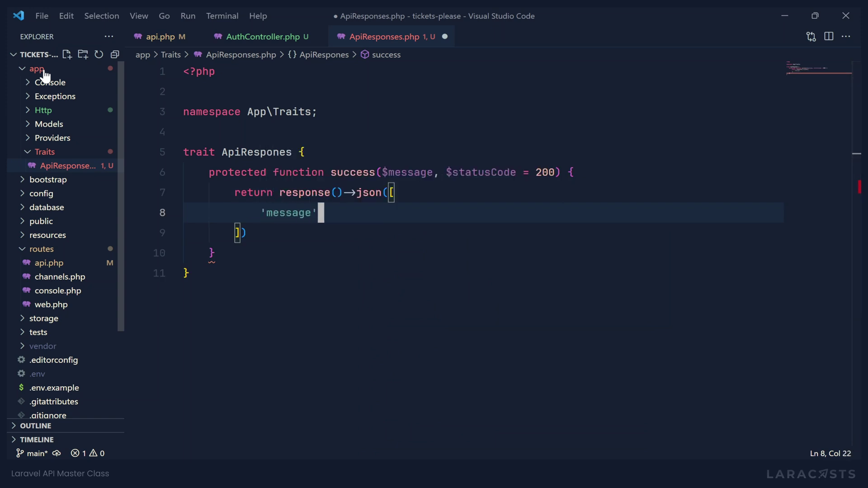
{"action": "type", "text": " => $message"}
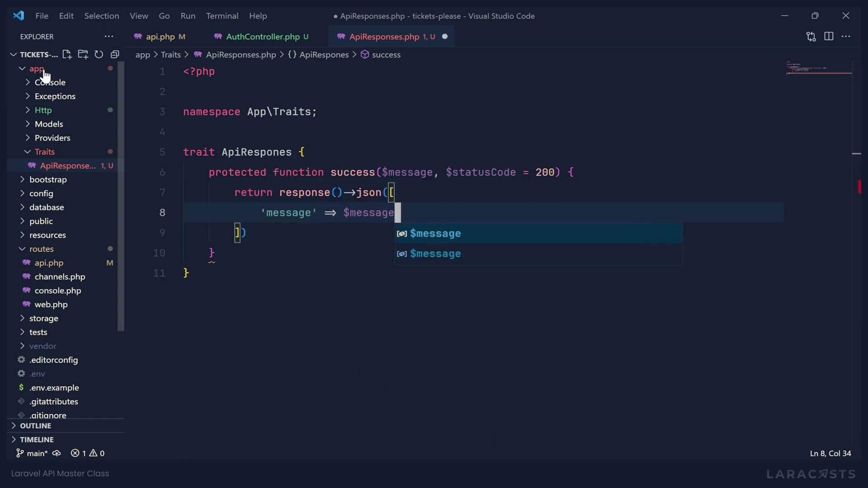
{"action": "type", "text": ","}
{"action": "key", "text": "Return"}
{"action": "type", "text": "'status"}
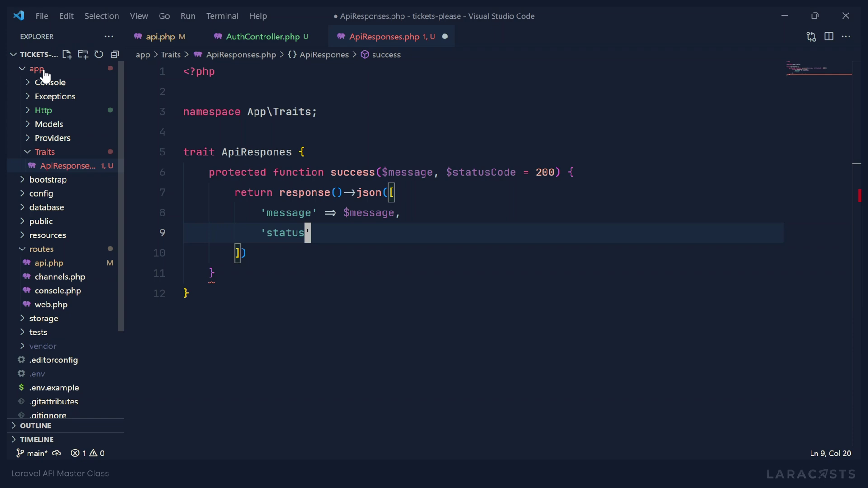
{"action": "key", "text": "BackSpace"}
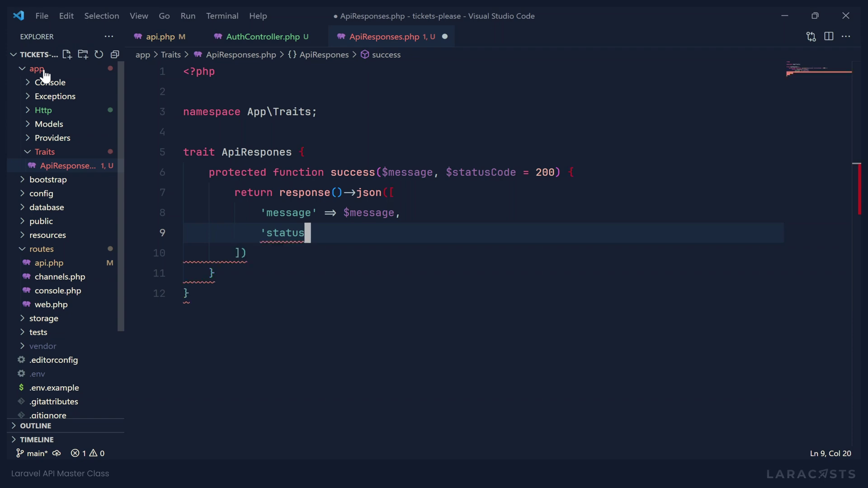
{"action": "type", "text": "=> $"}
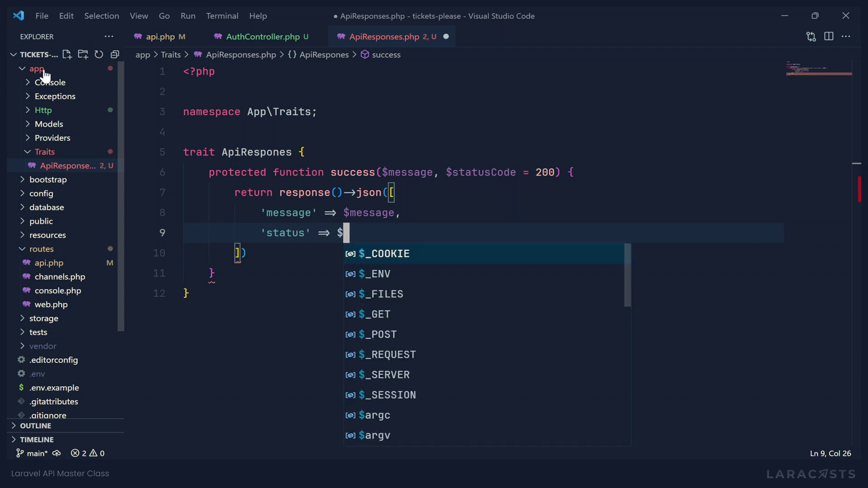
{"action": "type", "text": "stat"}
{"action": "key", "text": "Return"}
{"action": "key", "text": "Down"}
{"action": "key", "text": "Left"}
{"action": "type", "text": ", $"}
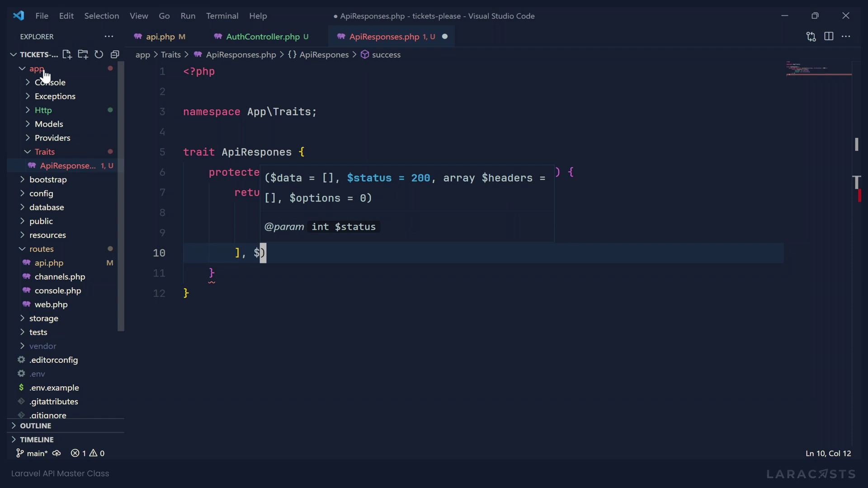
{"action": "type", "text": "statusCod"}
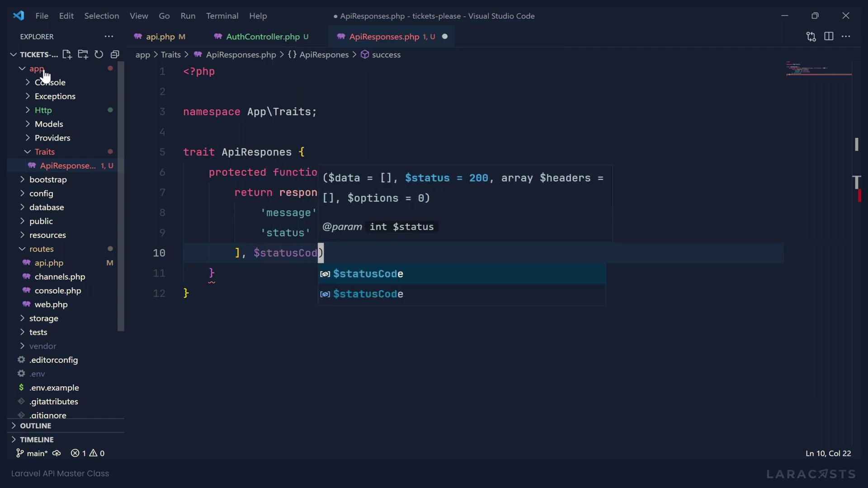
{"action": "type", "text": "e"}
{"action": "key", "text": "Right"}
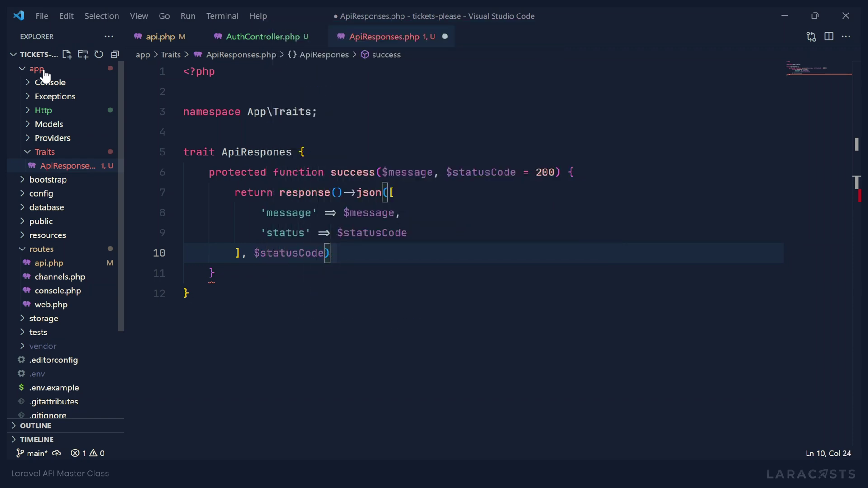
{"action": "type", "text": ";"}
{"action": "key", "text": "Up"}
{"action": "key", "text": "Up"}
{"action": "key", "text": "Up"}
{"action": "key", "text": "Up"}
{"action": "key", "text": "Up"}
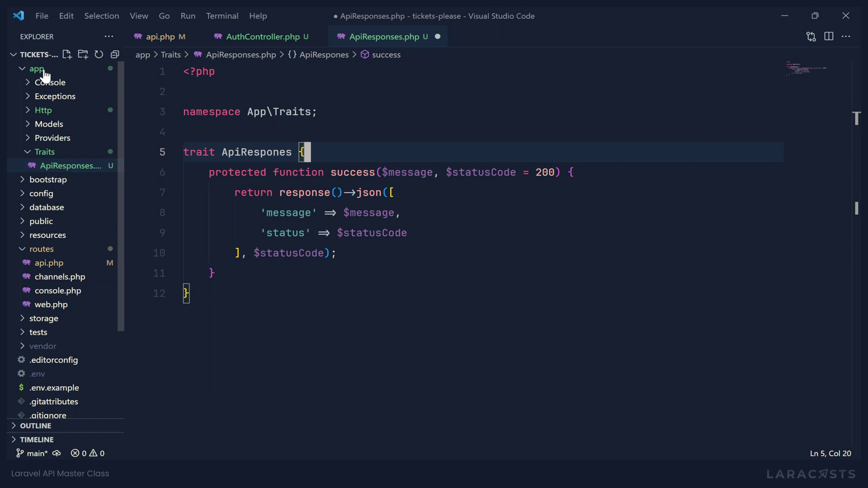
Add protected function ok($message) returning $this->success($message, 200) above success(), then save.
{"action": "key", "text": "Return"}
{"action": "key", "text": "Return"}
{"action": "key", "text": "Tab"}
{"action": "type", "text": "pr"}
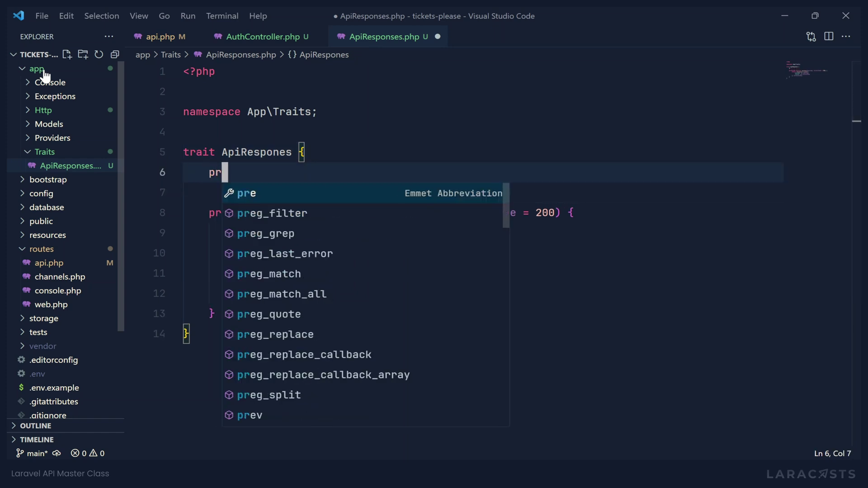
{"action": "type", "text": "otected"}
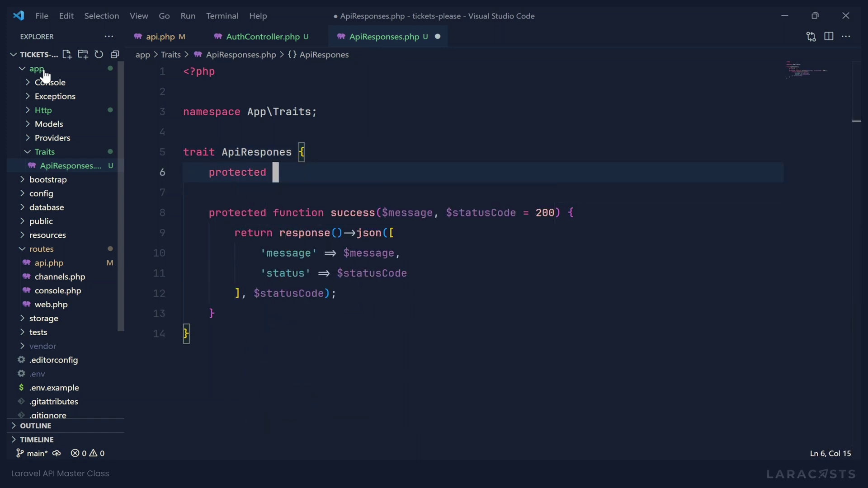
{"action": "type", "text": "function "}
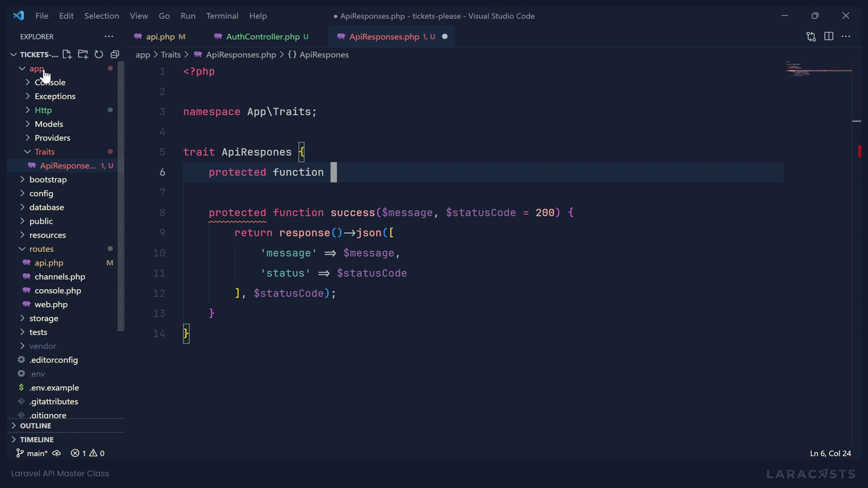
{"action": "type", "text": "ok("}
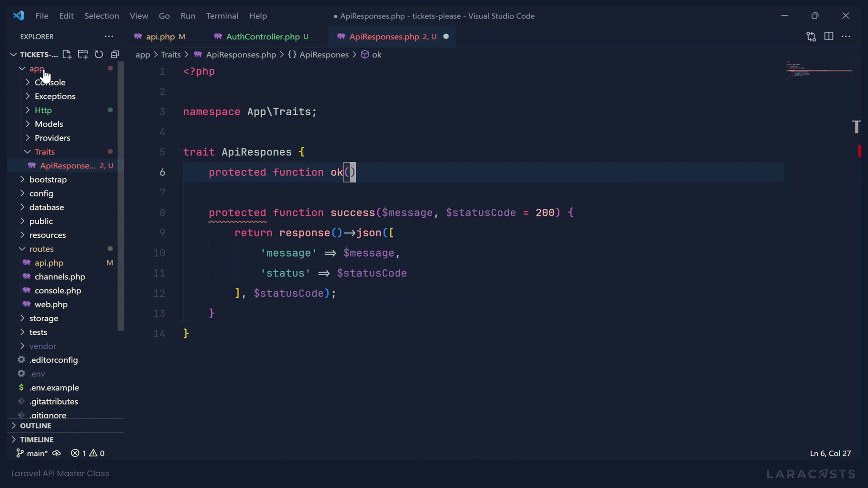
{"action": "type", "text": "$message) {"}
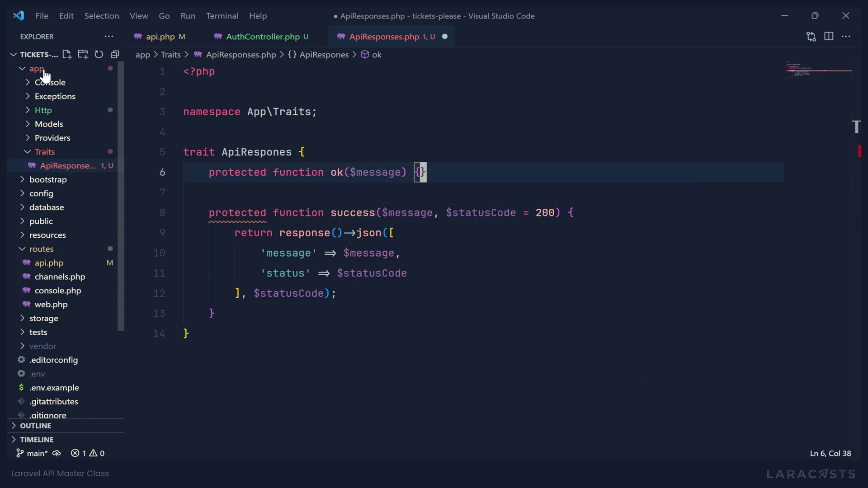
{"action": "key", "text": "Return"}
{"action": "type", "text": "return $this"}
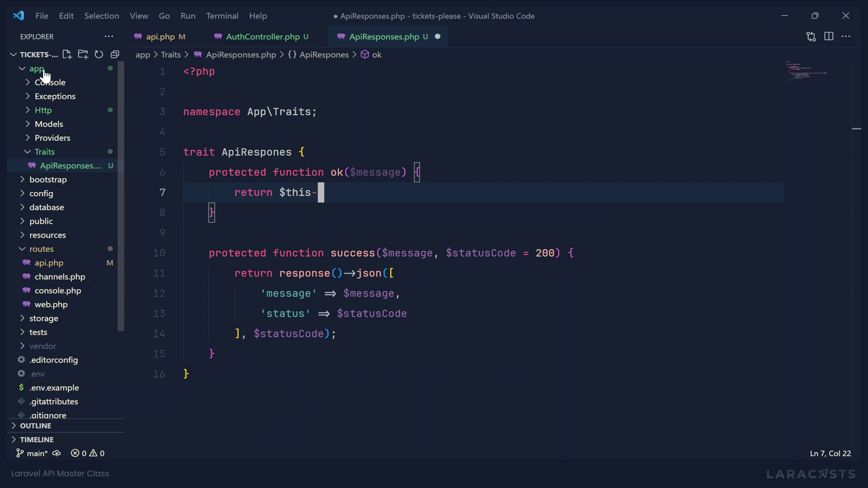
{"action": "type", "text": "->success("}
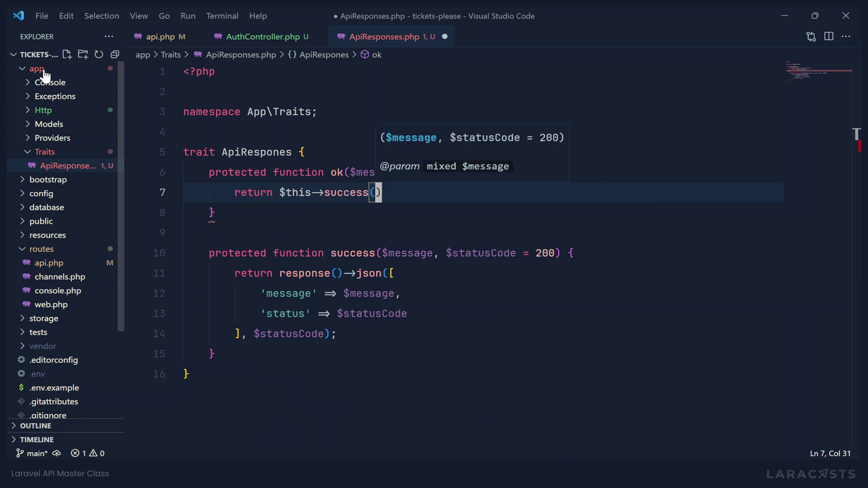
{"action": "type", "text": "$message"}
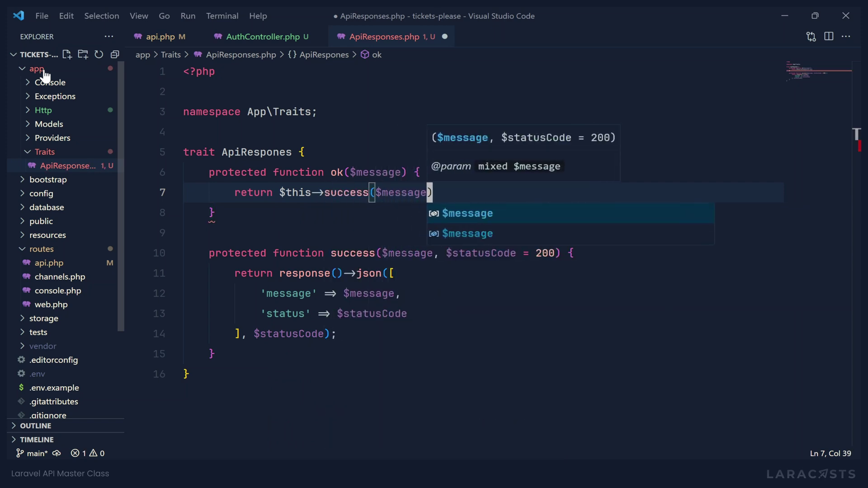
{"action": "type", "text": ", 200);"}
{"action": "key", "text": "ctrl+s"}
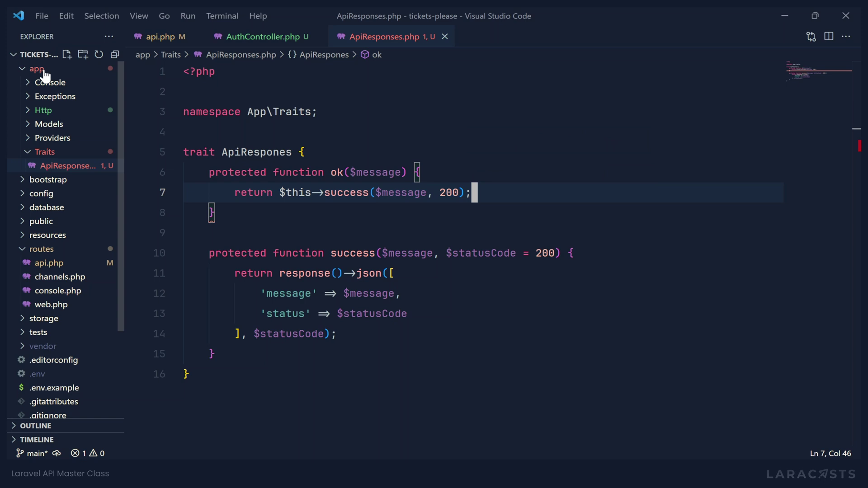
Add use ApiRespones; inside the AuthController class.
{"action": "left_click", "coordinate": [274, 37]}
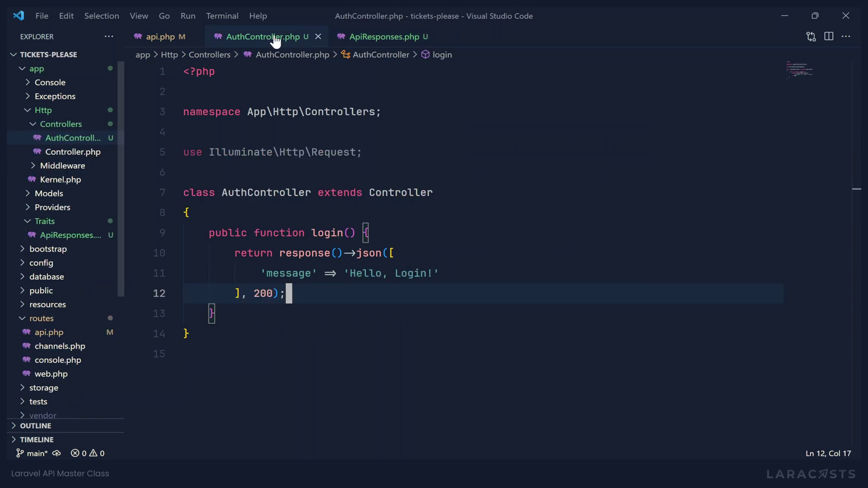
{"action": "left_click", "coordinate": [331, 206]}
{"action": "key", "text": "Return"}
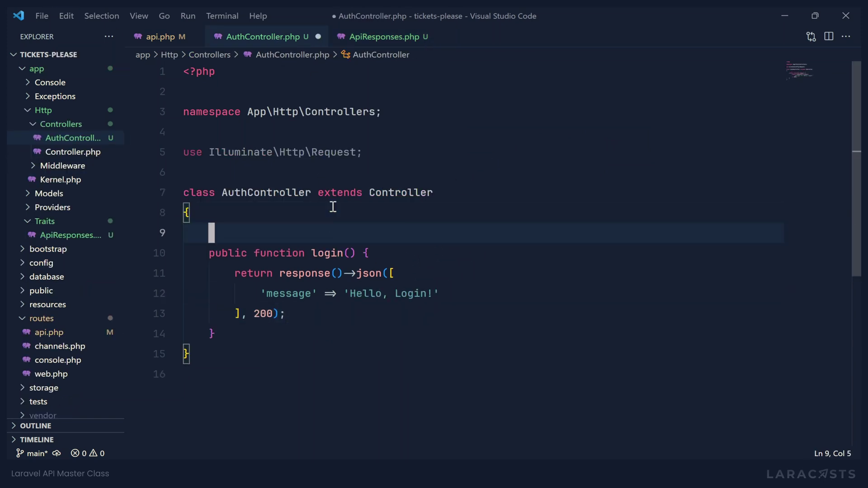
{"action": "type", "text": "use A"}
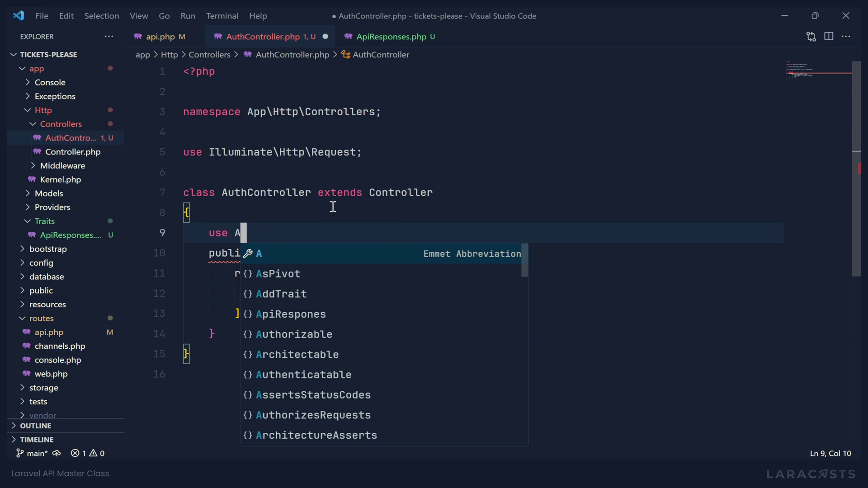
{"action": "type", "text": "piRe"}
{"action": "key", "text": "Return"}
{"action": "type", "text": ";"}
Make login() return $this->ok('Hello, Login!') and delete the old response()->json return block.
{"action": "left_click", "coordinate": [373, 273]}
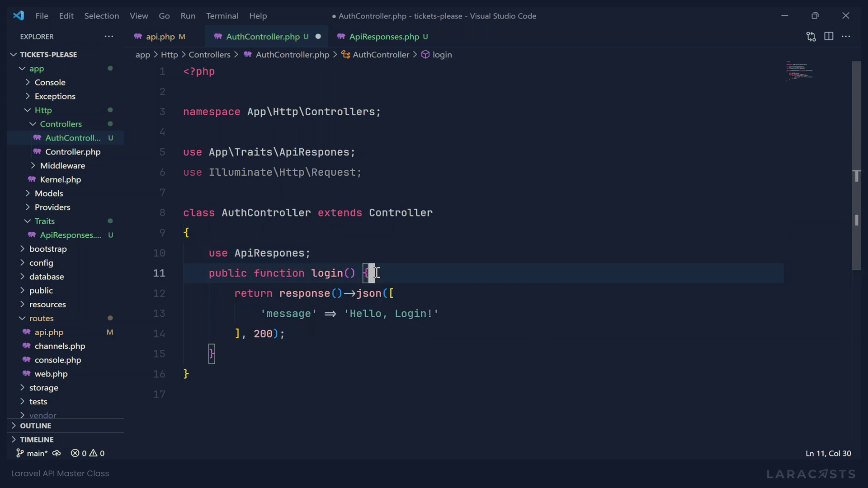
{"action": "key", "text": "Return"}
{"action": "type", "text": "return $"}
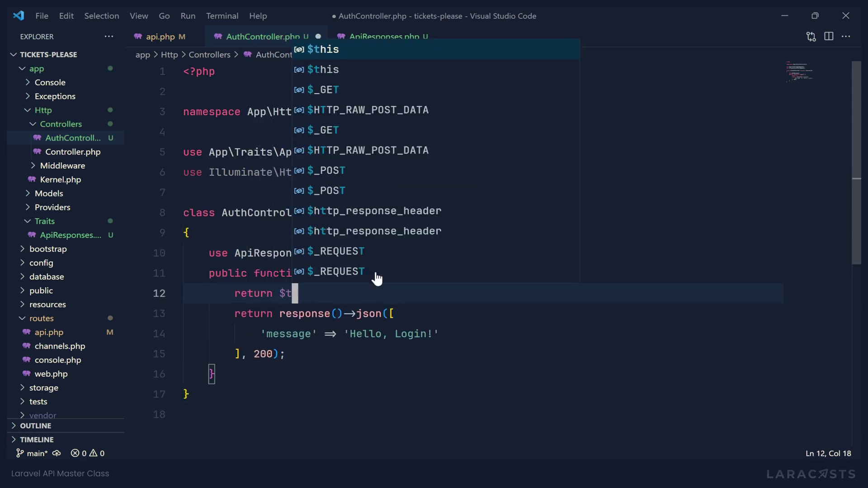
{"action": "type", "text": "this->ok('Hello, "}
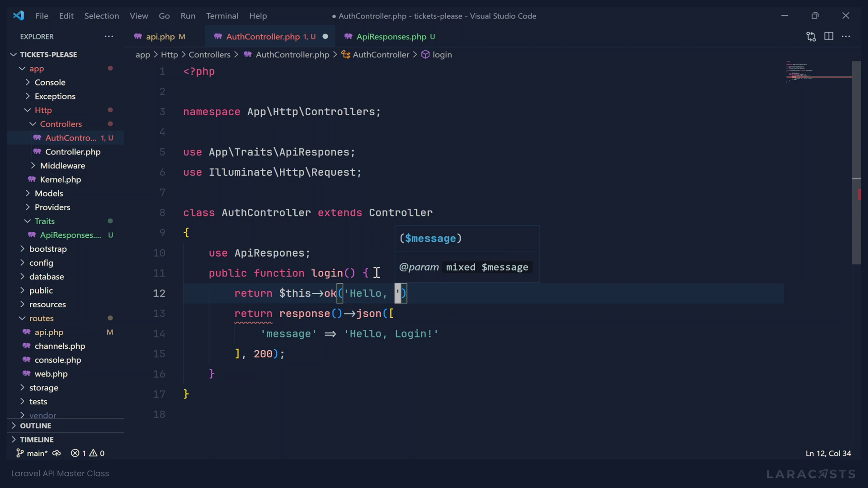
{"action": "type", "text": "Login!')"}
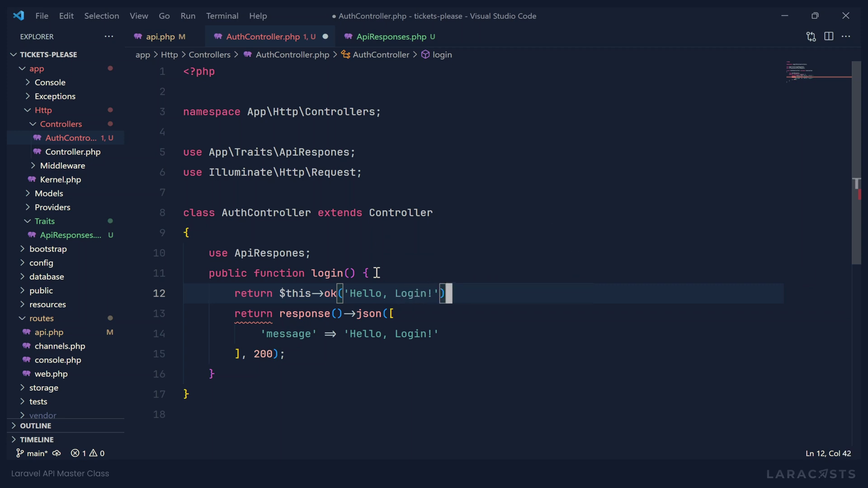
{"action": "type", "text": ";"}
{"action": "key", "text": "ctrl+s"}
{"action": "left_click_drag", "start_coordinate": [235, 313], "coordinate": [294, 355]}
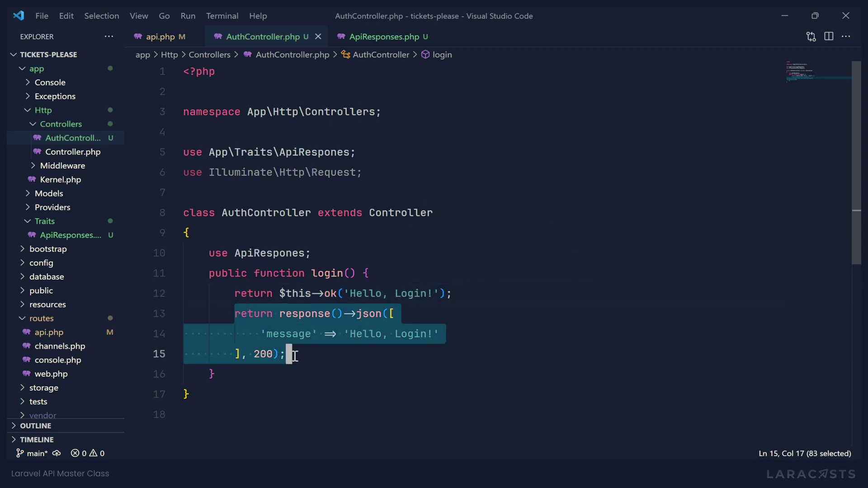
{"action": "key", "text": "BackSpace"}
{"action": "key", "text": "BackSpace"}
{"action": "key", "text": "BackSpace"}
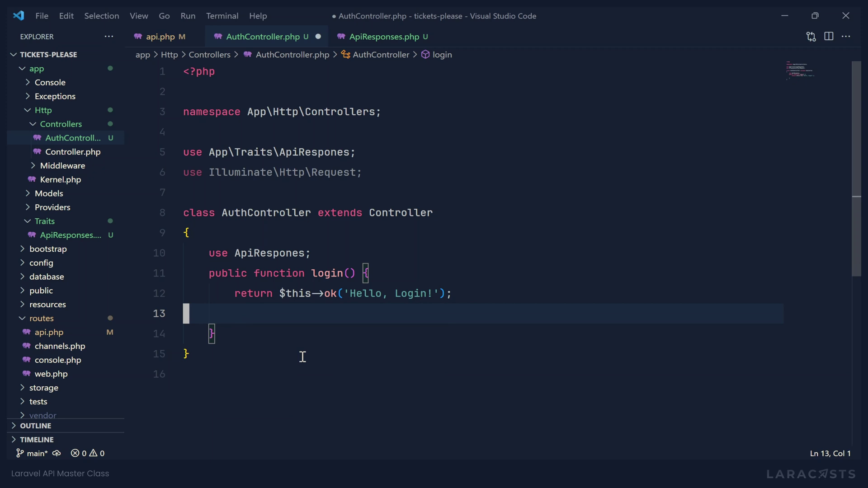
{"action": "key", "text": "BackSpace"}
Save AuthController and reload localhost:8000/api/login in Firefox to show 'Hello, Login!' with status 200.
{"action": "key", "text": "ctrl+s"}
{"action": "key", "text": "alt+Tab"}
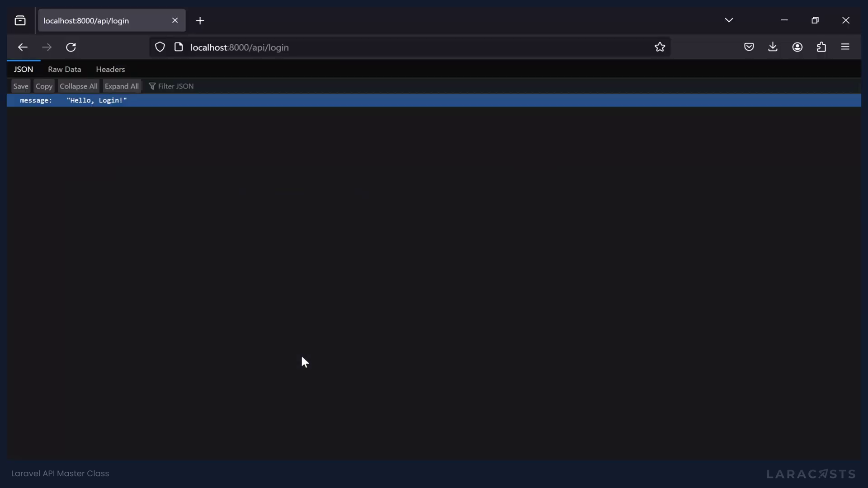
{"action": "key", "text": "ctrl+r"}
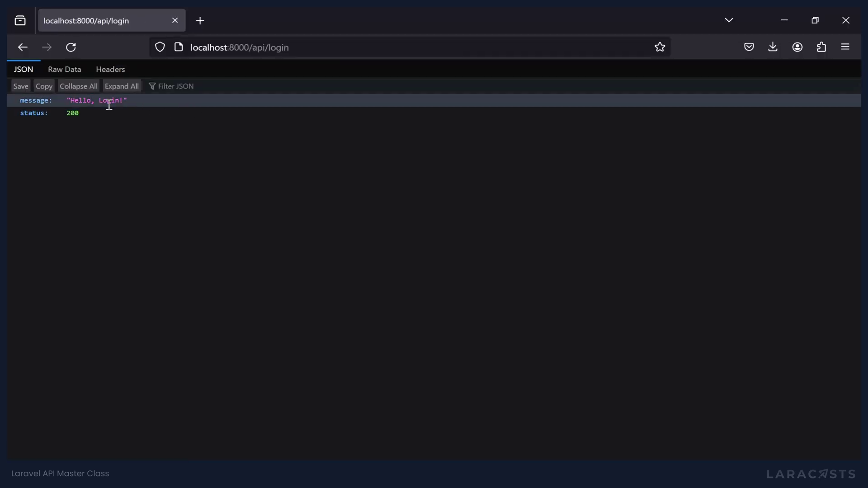